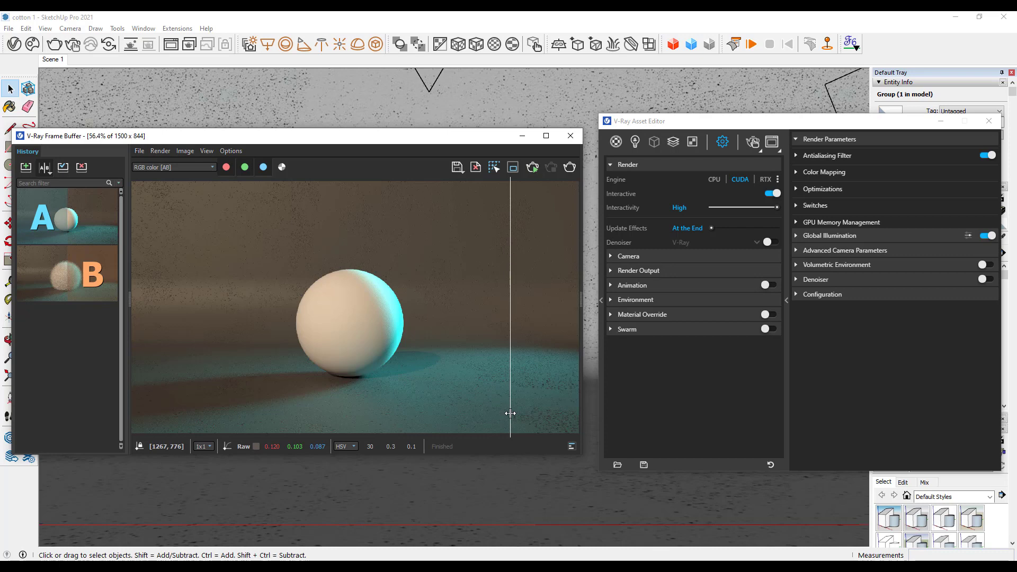
Compare the smooth A and fuzzy B renders by sliding the divider and zooming.
drag(510, 413, 188, 396)
scroll(311, 322, up, 2)
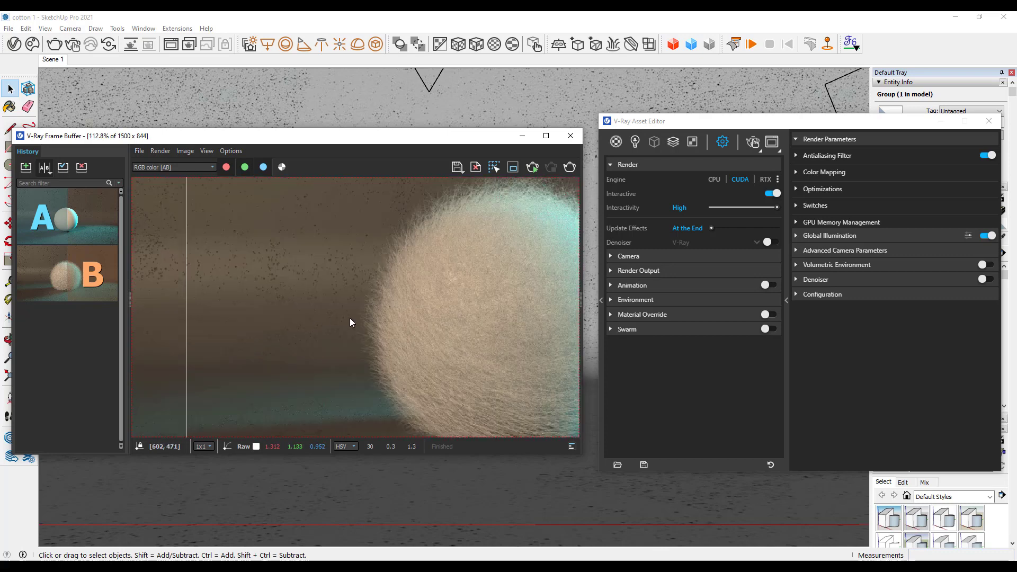
middle_drag(457, 316, 346, 312)
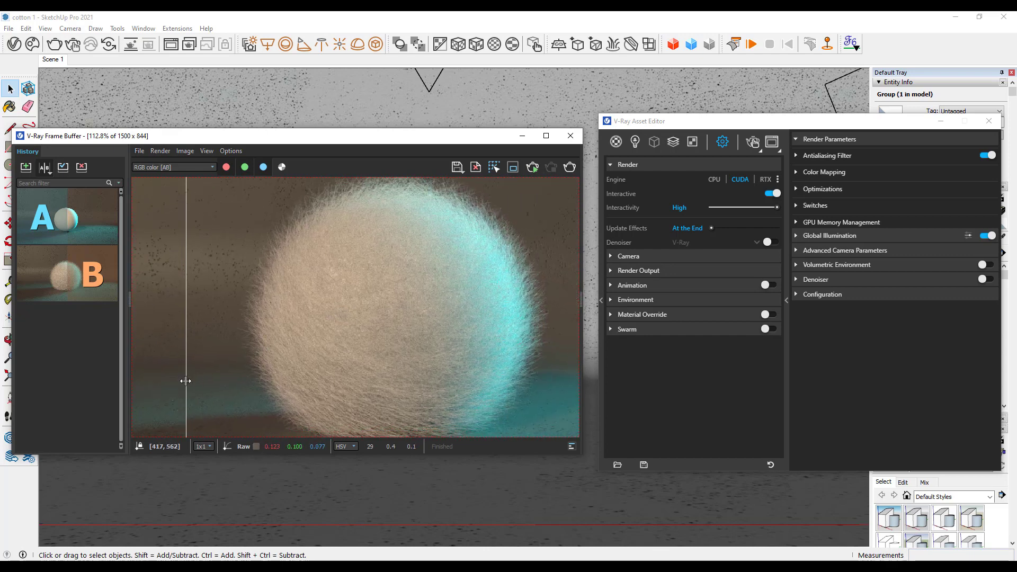
scroll(253, 358, down, 2)
drag(186, 373, 542, 374)
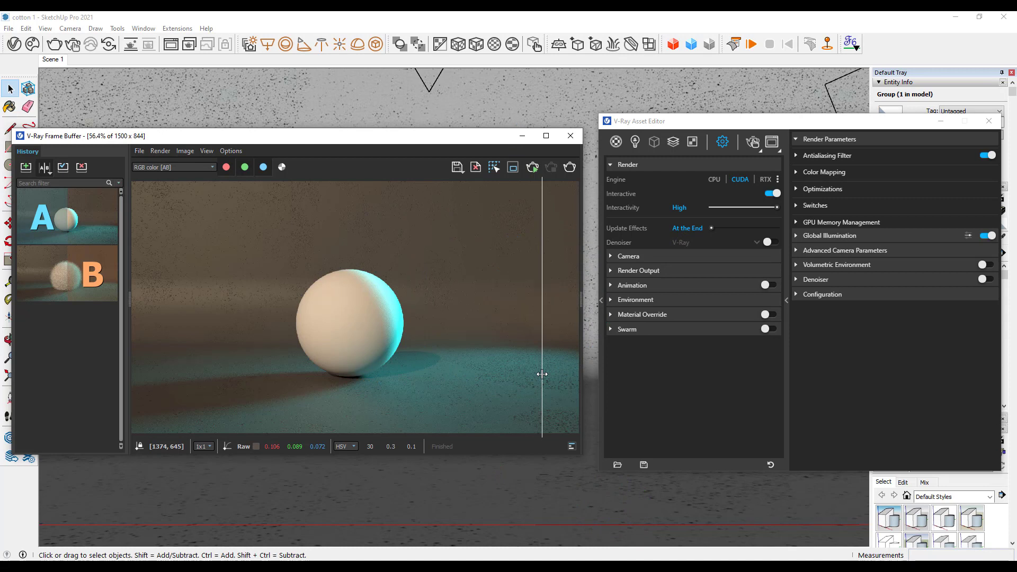
Add V-Ray Fur to the selected sphere group and turn off the A/B comparison.
click(571, 135)
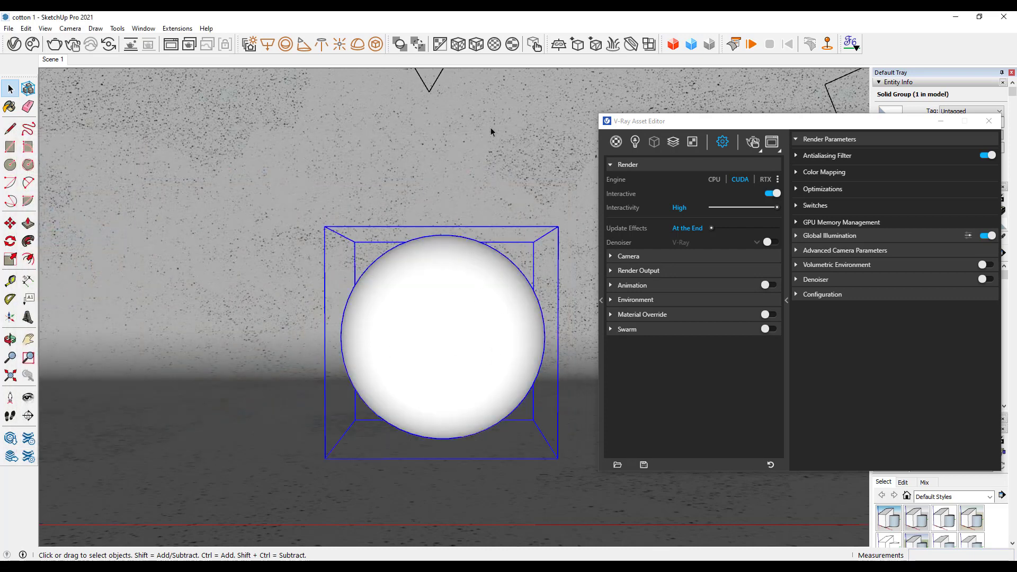
click(613, 47)
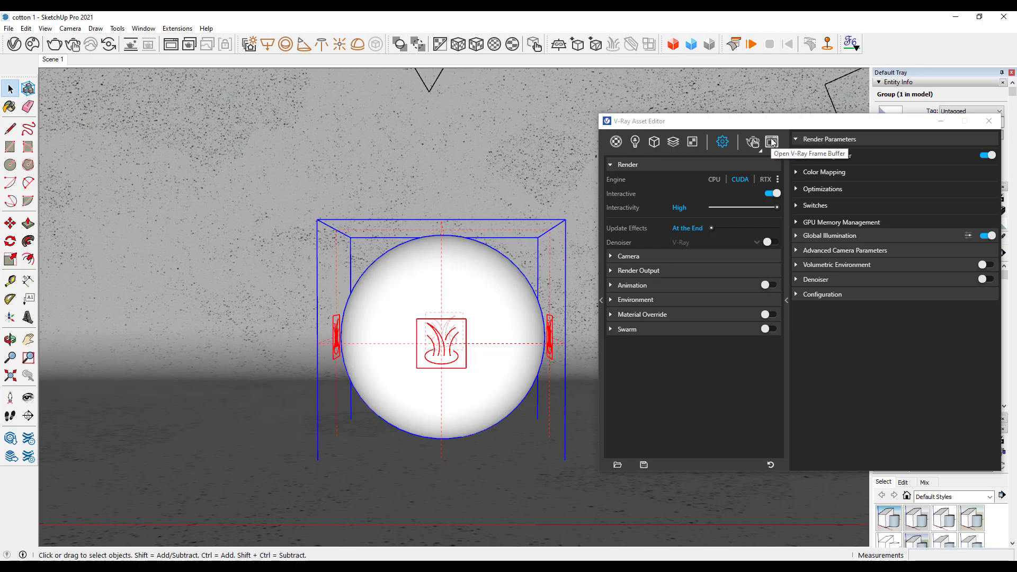
click(773, 142)
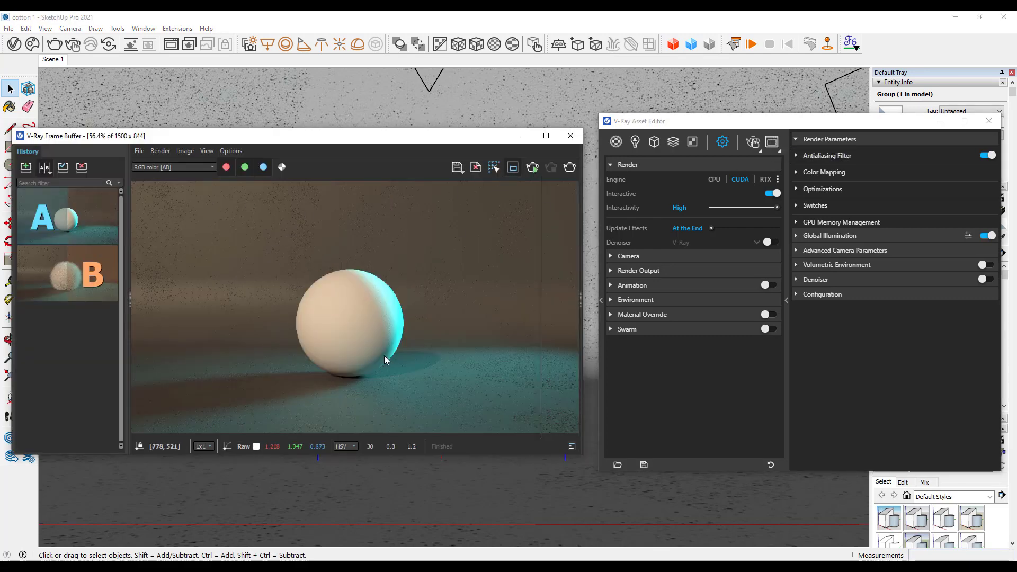
click(45, 167)
Interactively render a region around the sphere and show the Geometry list.
drag(266, 239, 432, 433)
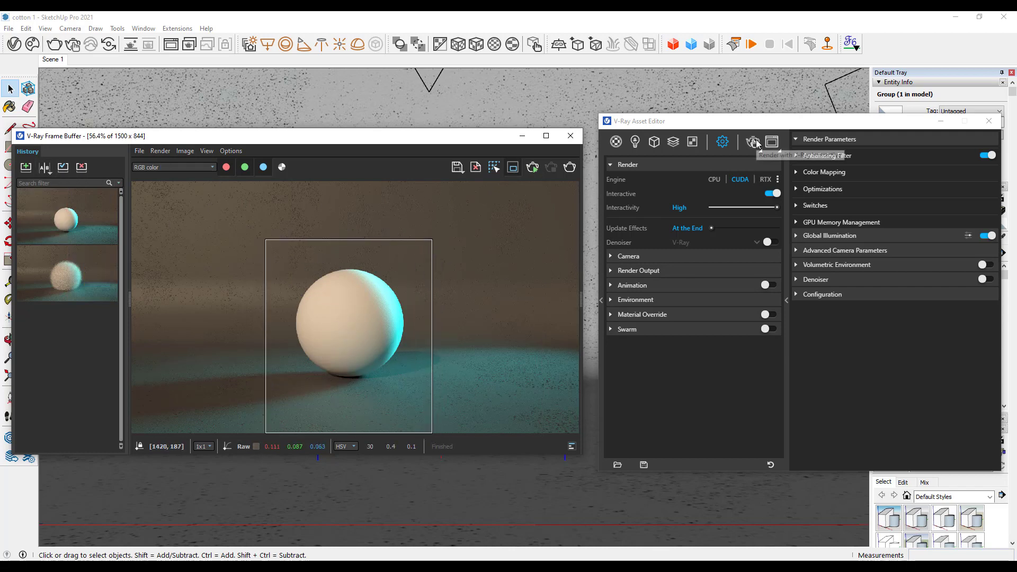
click(758, 143)
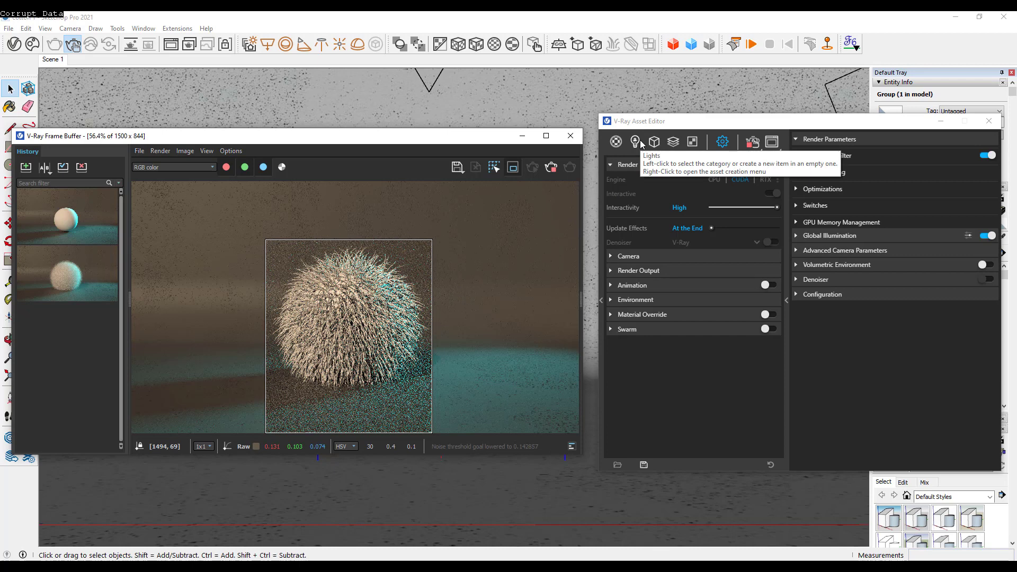
click(654, 141)
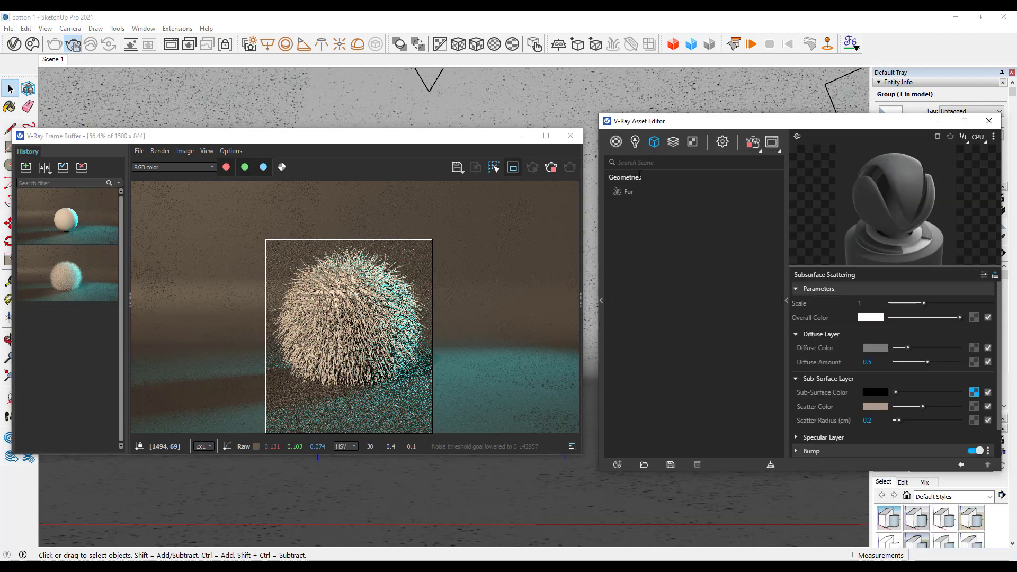
Open the Fur geometry's parameters and set Length to 3 and Thickness to 0.01.
click(670, 189)
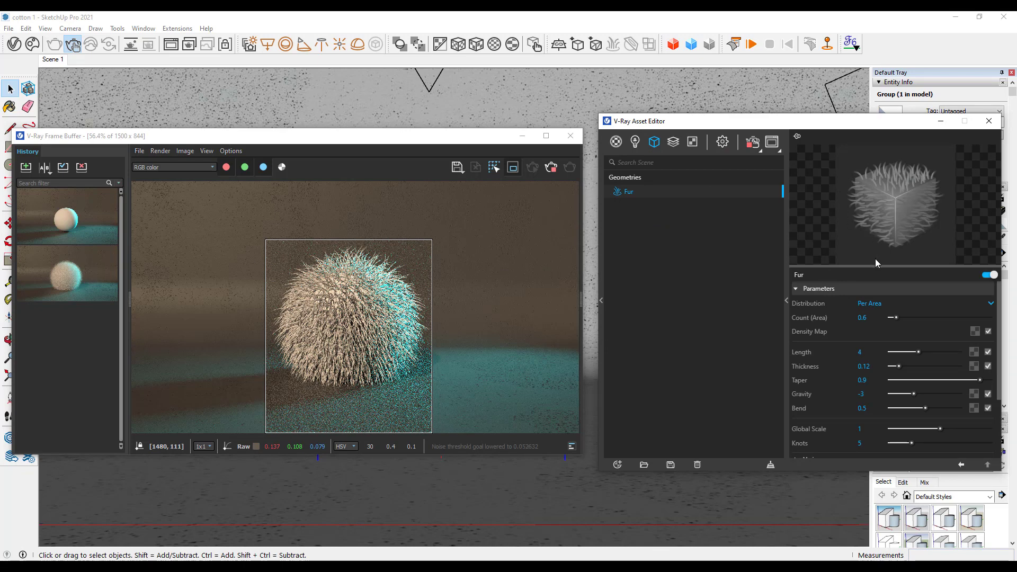
drag(873, 267, 874, 229)
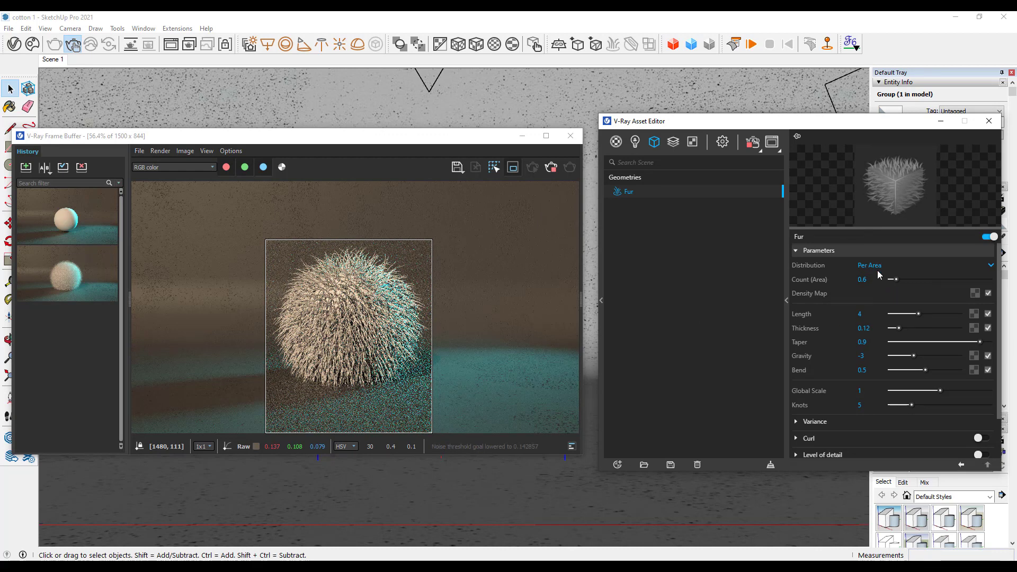
key(Tab)
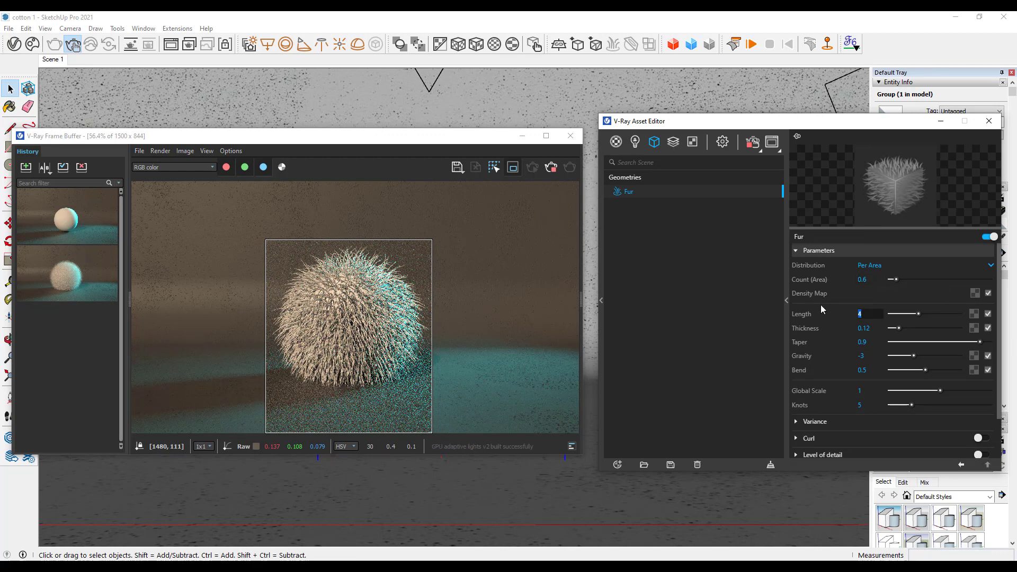
text(3)
key(Return)
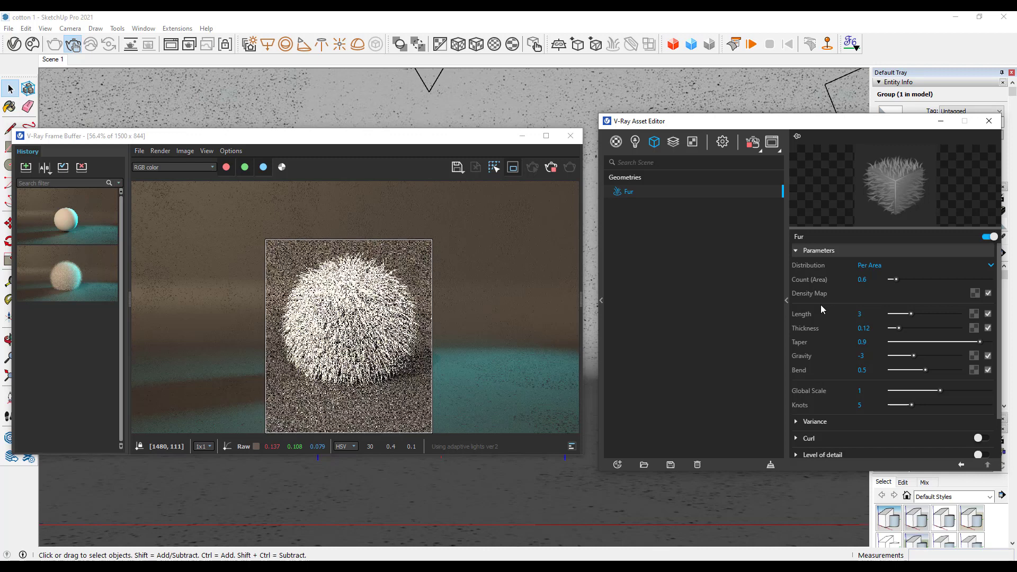
double_click(873, 328)
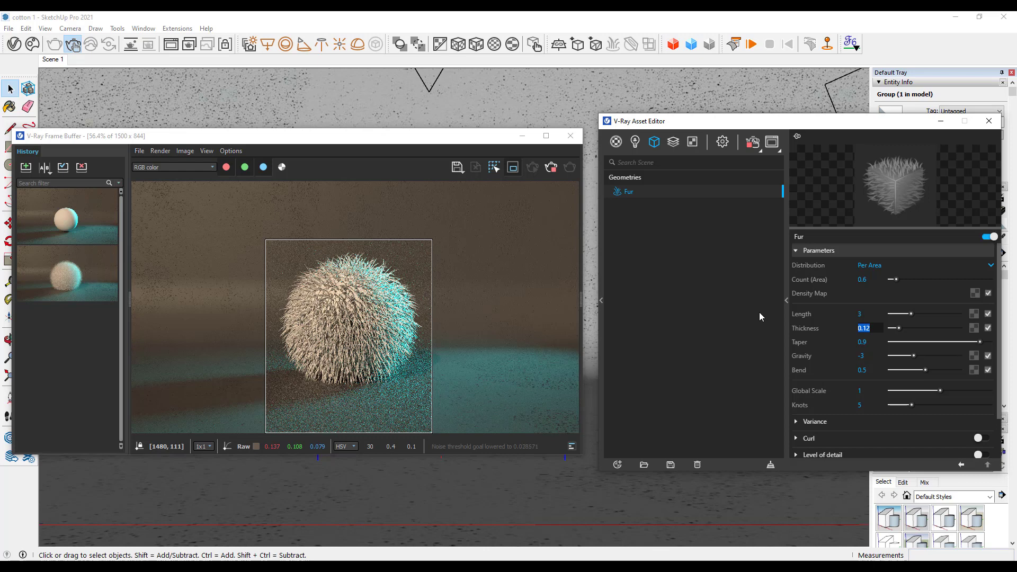
text(0.0)
text(1)
key(Return)
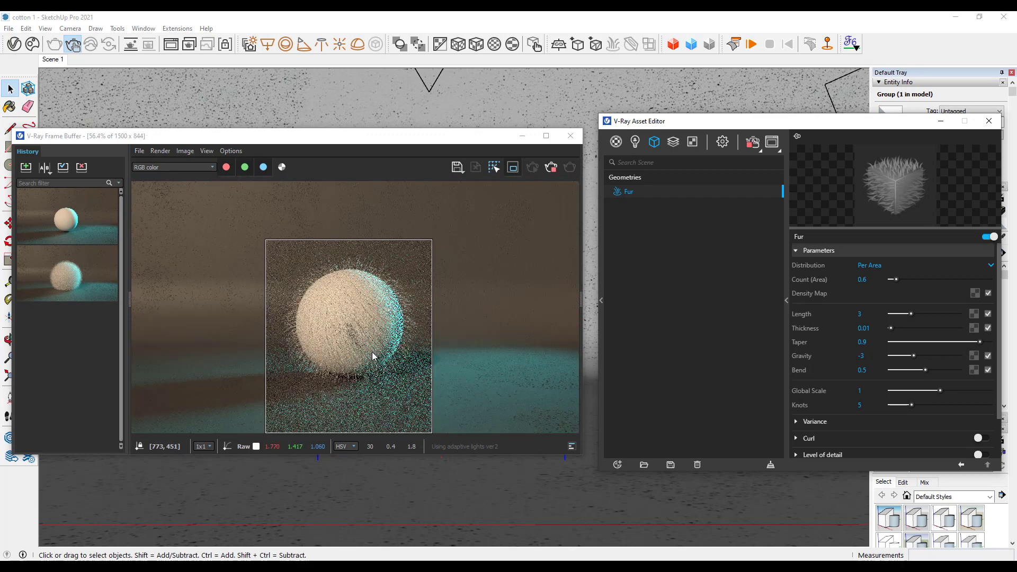
Raise the fur Count (Area) to 15, then to 20.
click(861, 279)
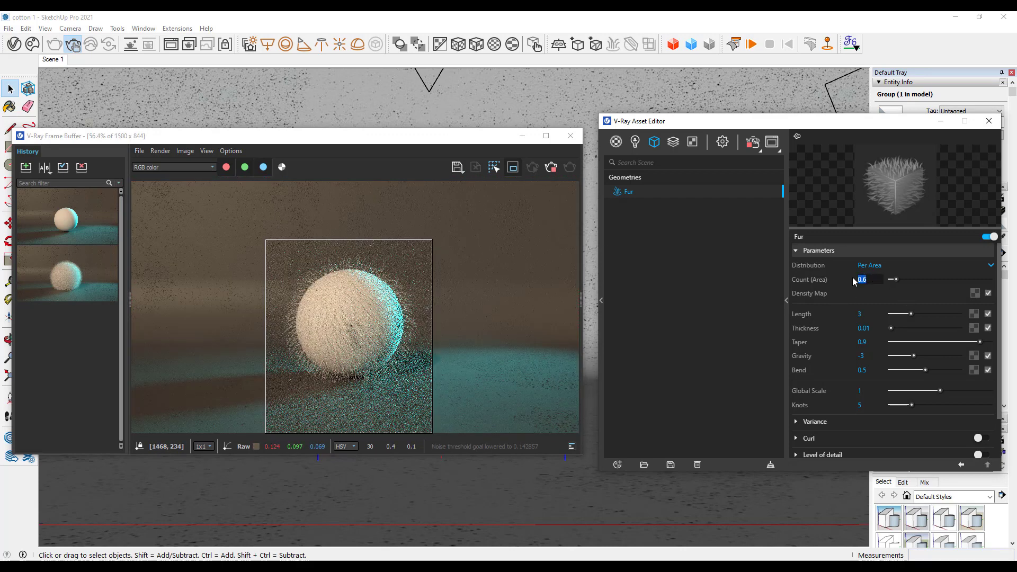
click(687, 320)
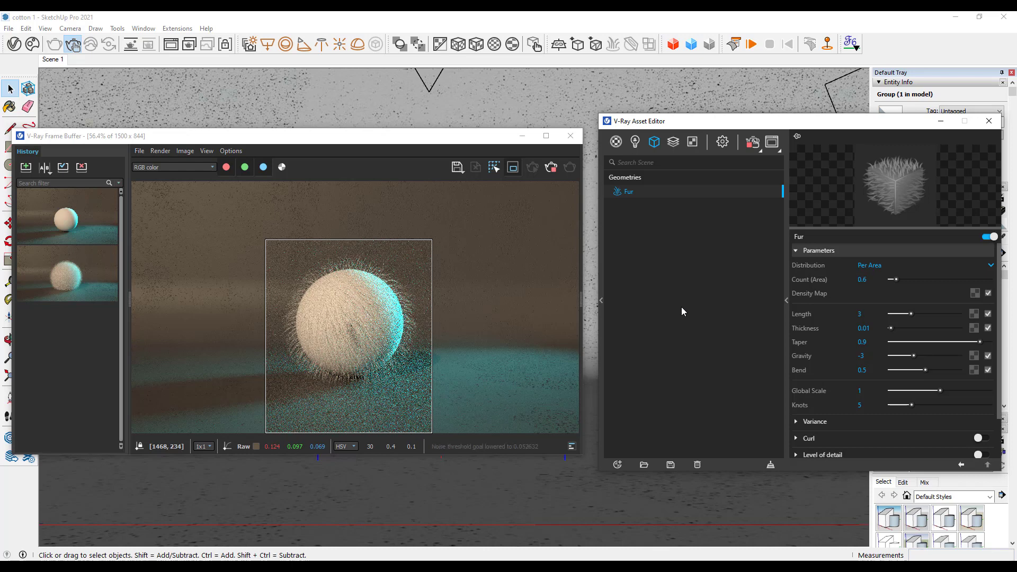
click(870, 283)
key(Return)
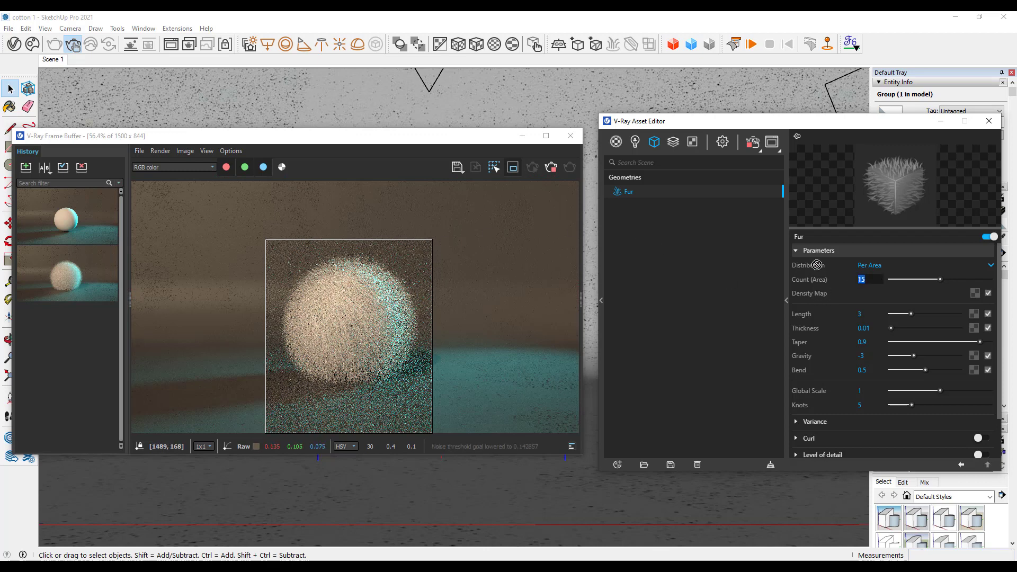
text(20)
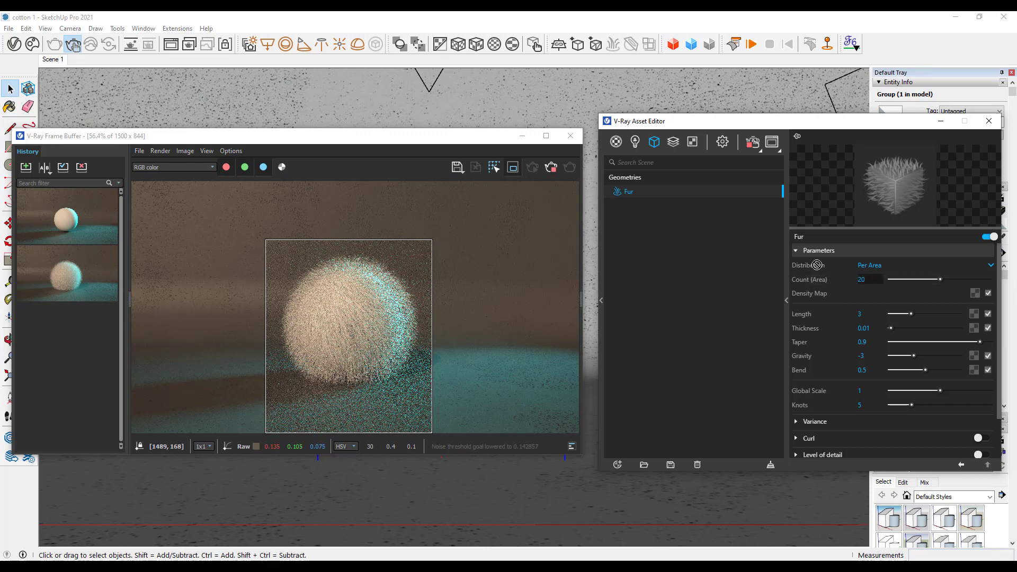
key(Return)
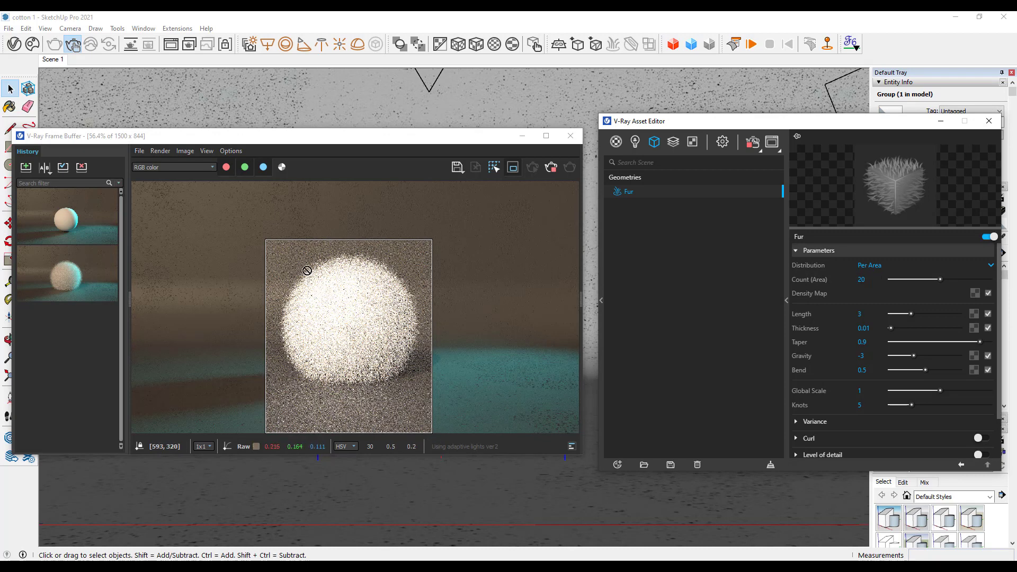
Zoom the frame buffer to inspect the denser fur, then stop the interactive render.
scroll(310, 270, up, 1)
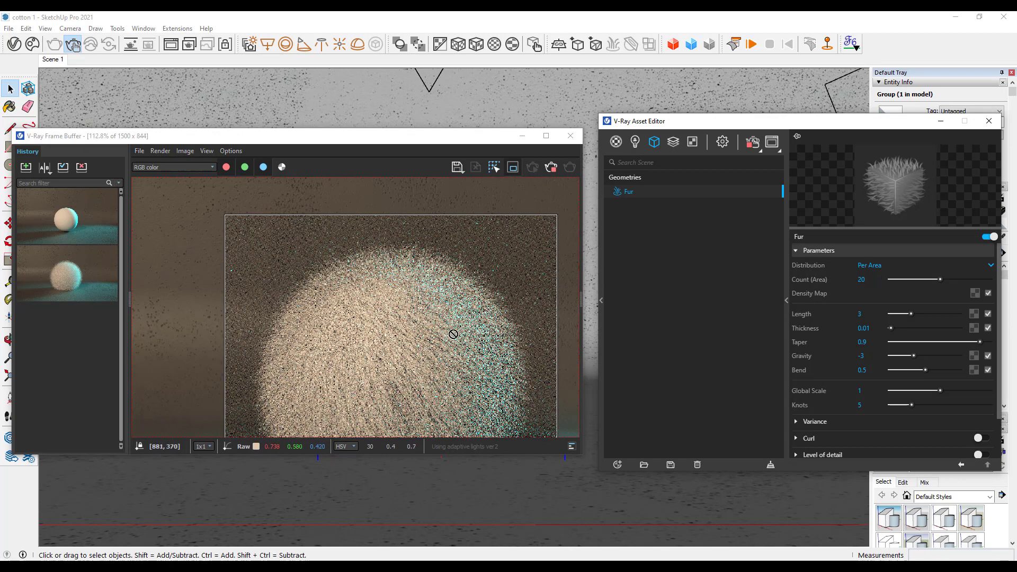
scroll(398, 342, down, 2)
scroll(398, 342, up, 1)
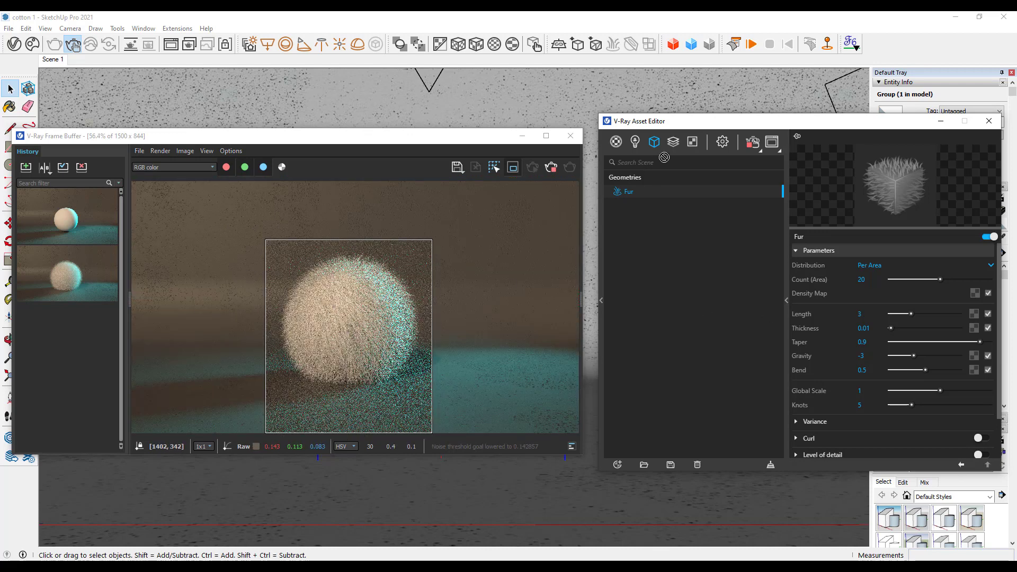
click(553, 168)
drag(628, 123, 621, 122)
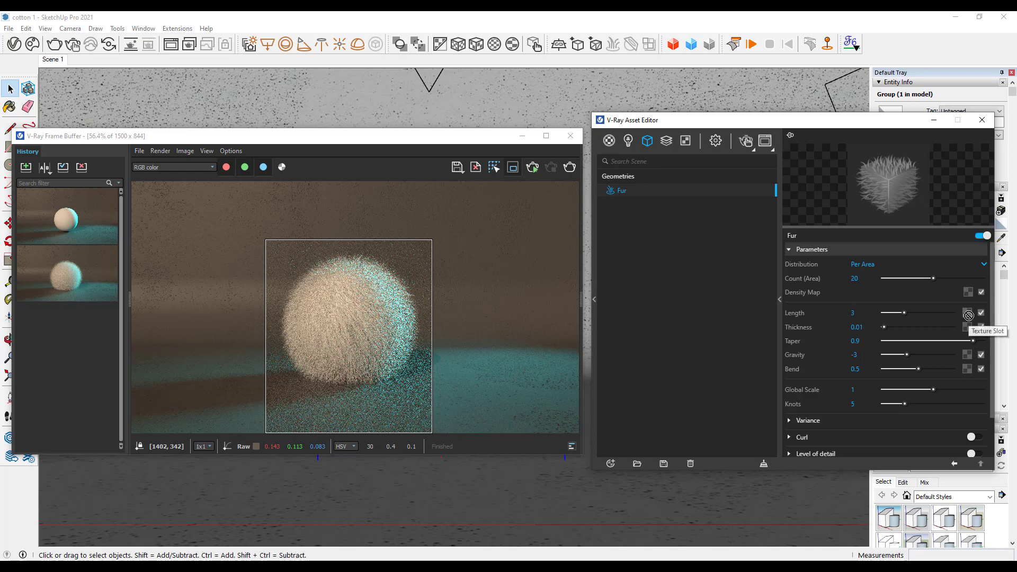
Add a Noise B texture to the fur Length slot.
click(969, 315)
scroll(950, 248, down, 2)
scroll(950, 249, down, 1)
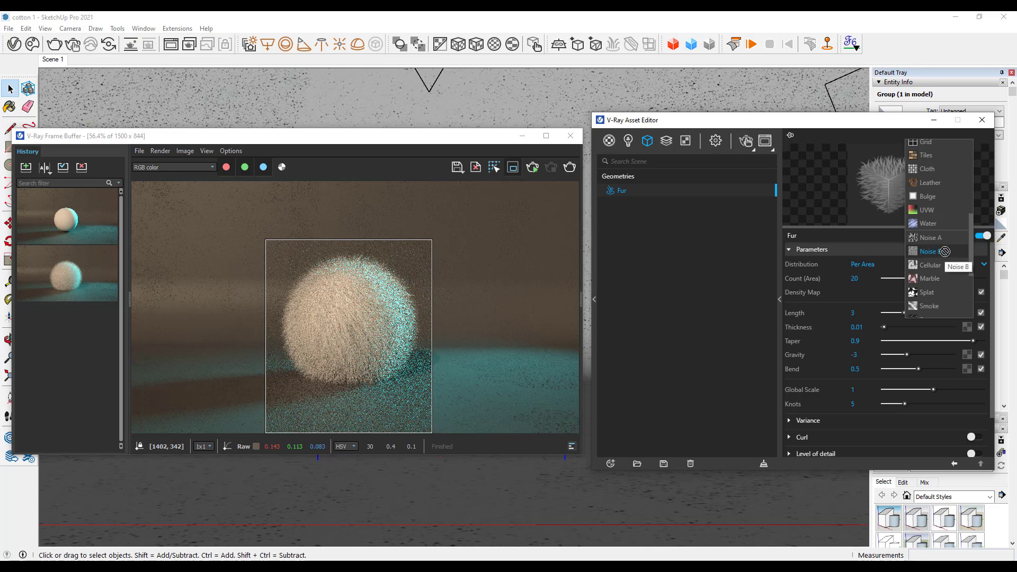
click(945, 251)
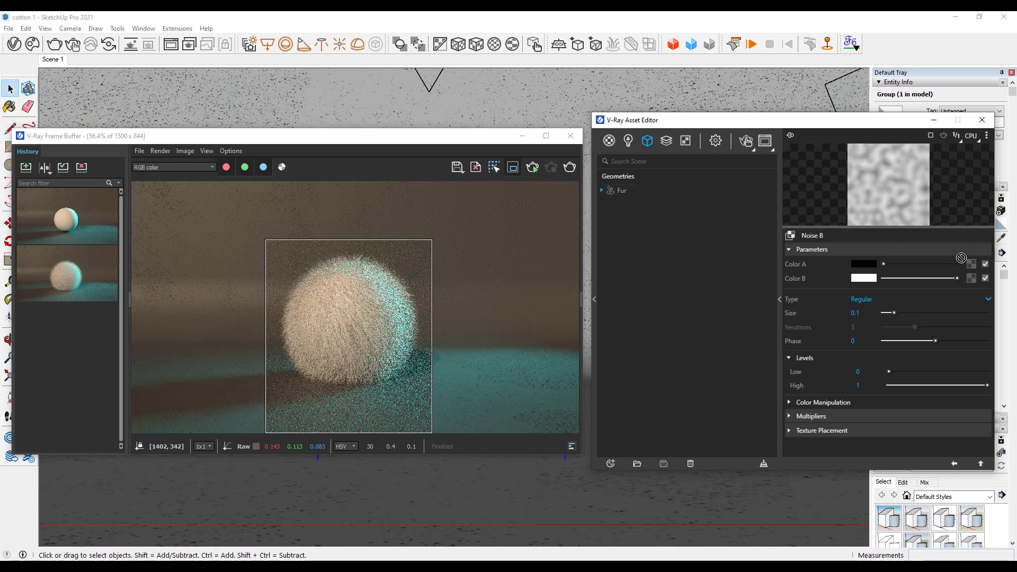
Set the noise Color A to RGB 234, 234, 234 using the 0–255 range.
click(940, 264)
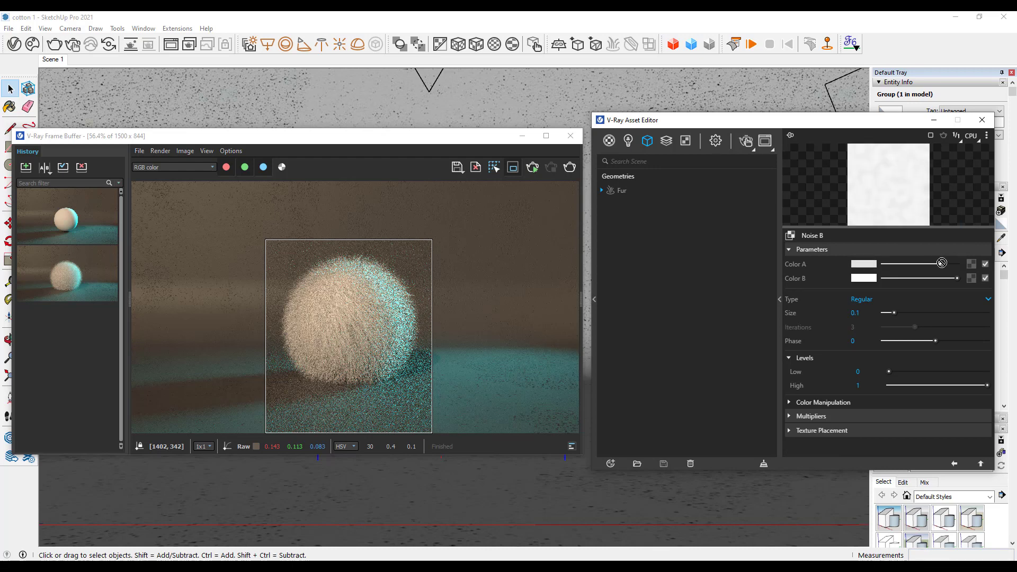
click(863, 264)
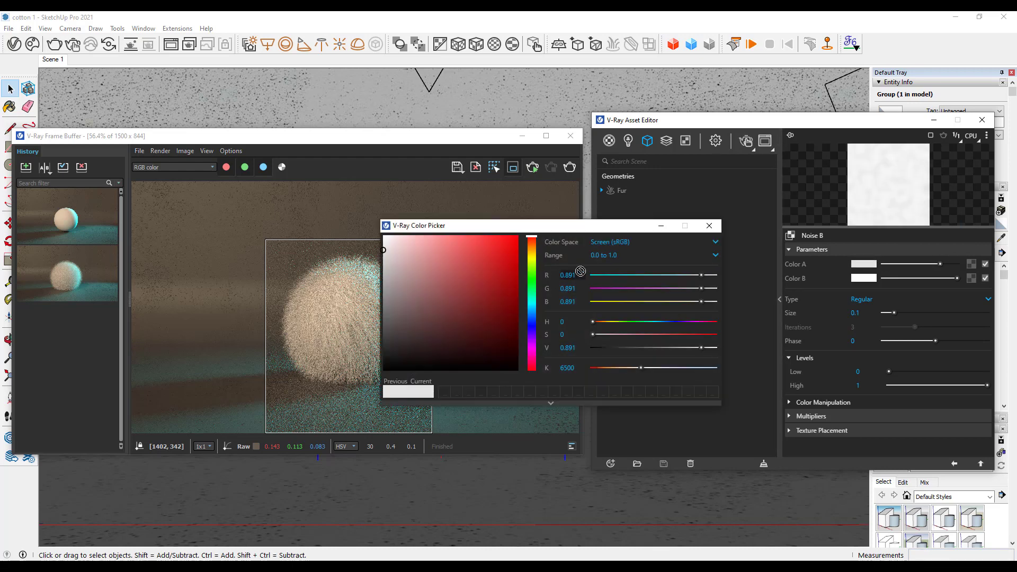
click(604, 256)
click(602, 283)
key(Tab)
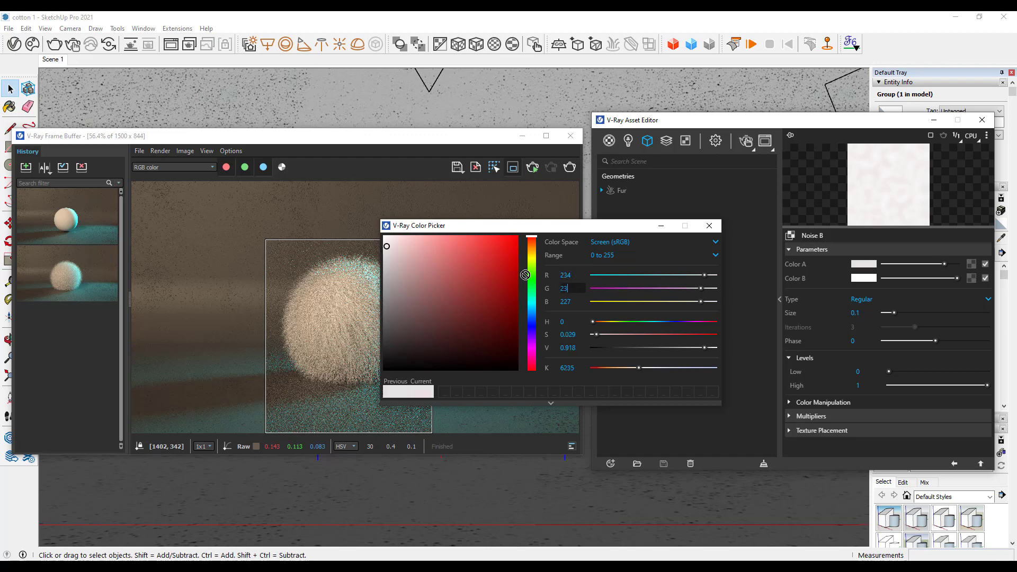
text(4)
key(Tab)
text(234)
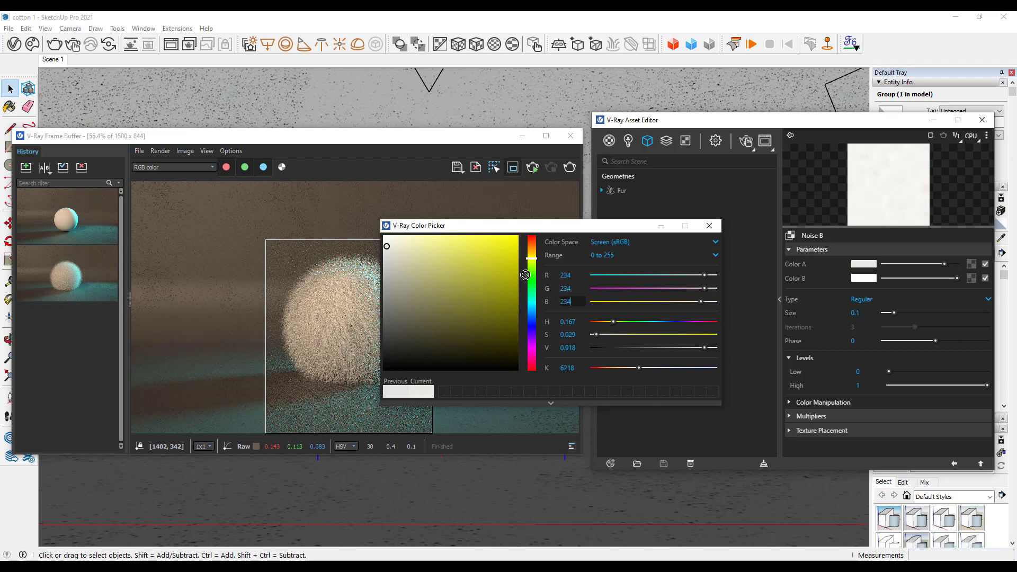
key(Tab)
click(709, 226)
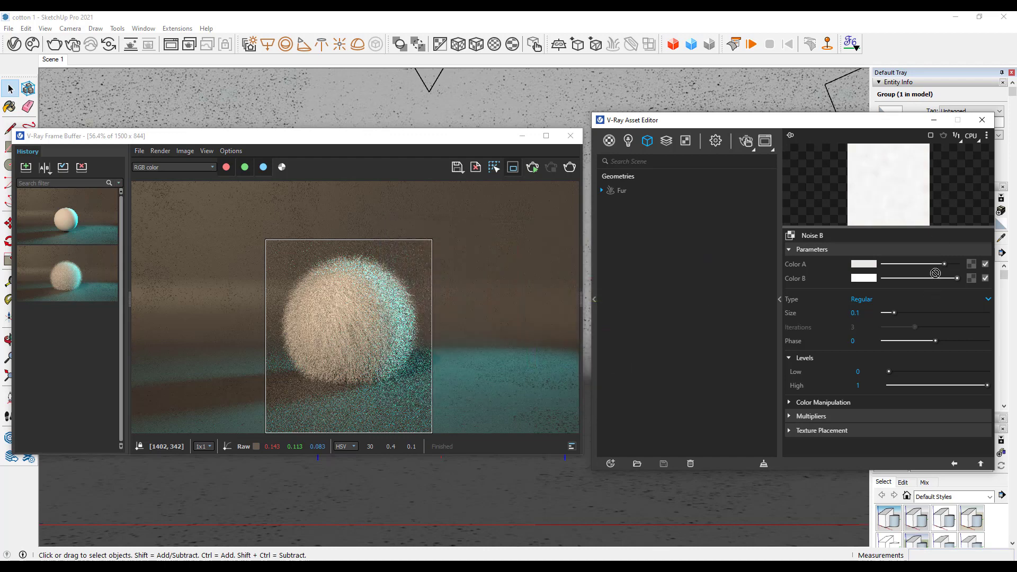
mouse_move(863, 264)
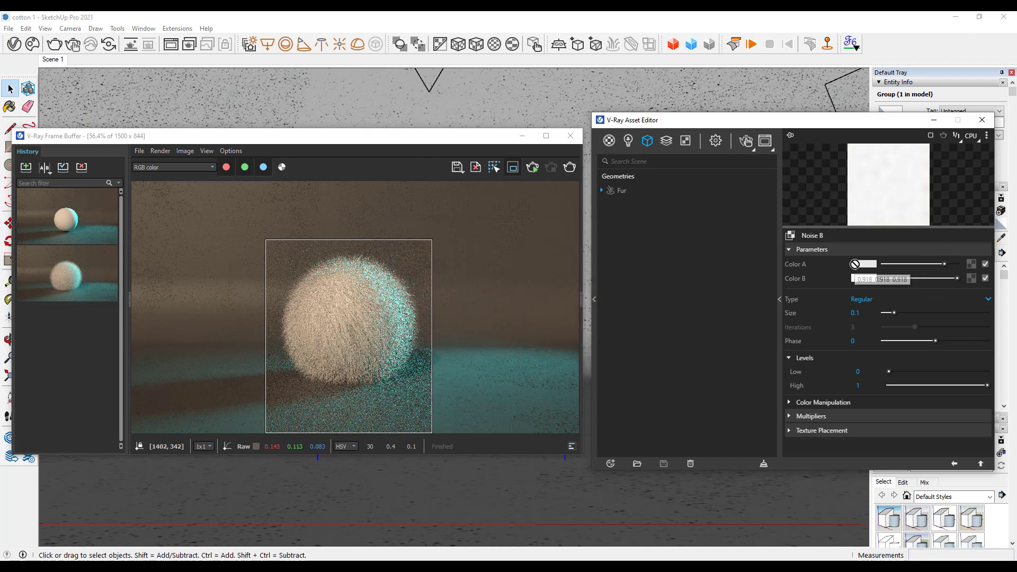
Set the noise Color B to RGB 241, 241, 241.
click(855, 264)
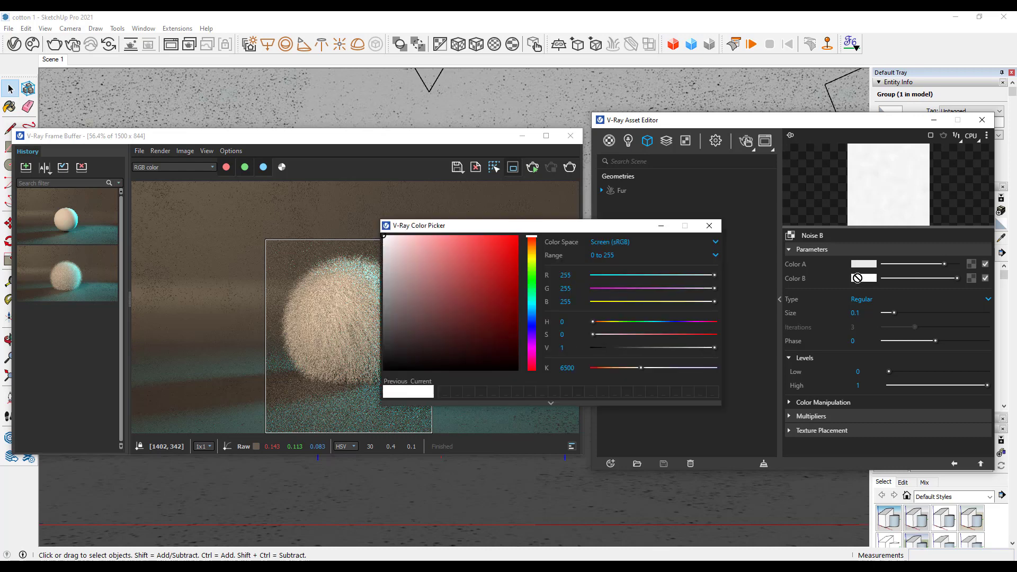
double_click(582, 273)
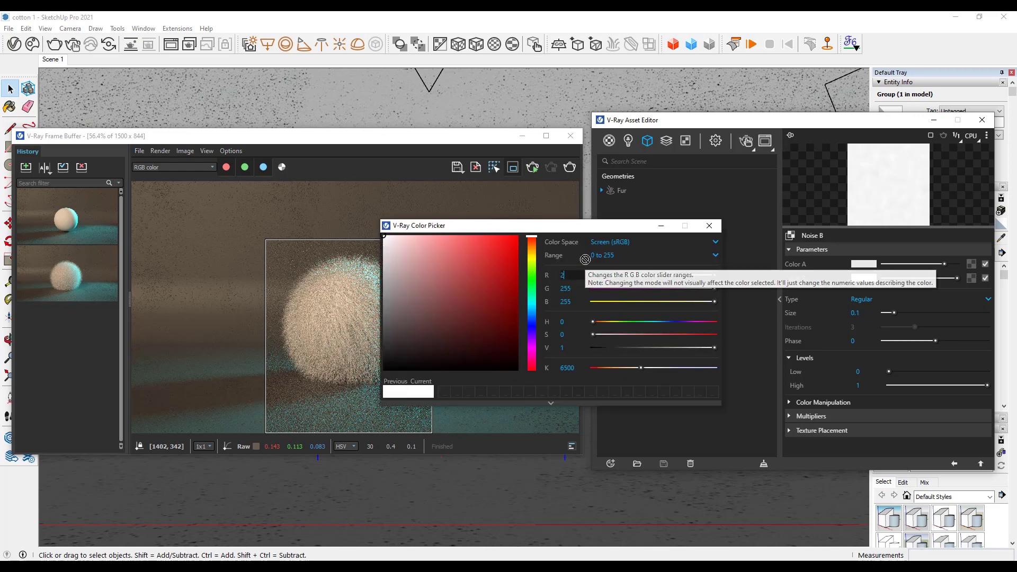
text(241)
key(Tab)
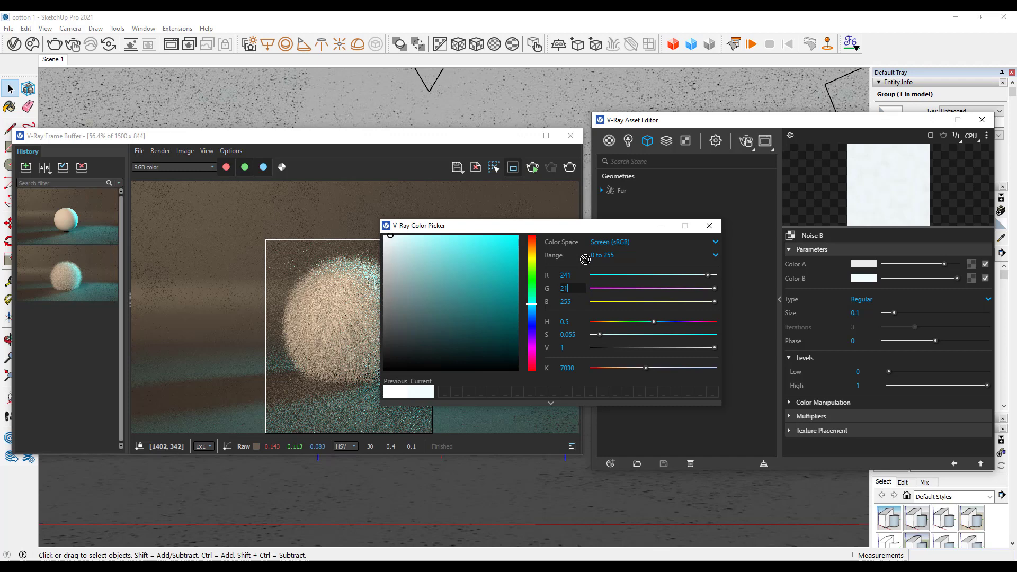
key(Tab)
text(2)
key(Tab)
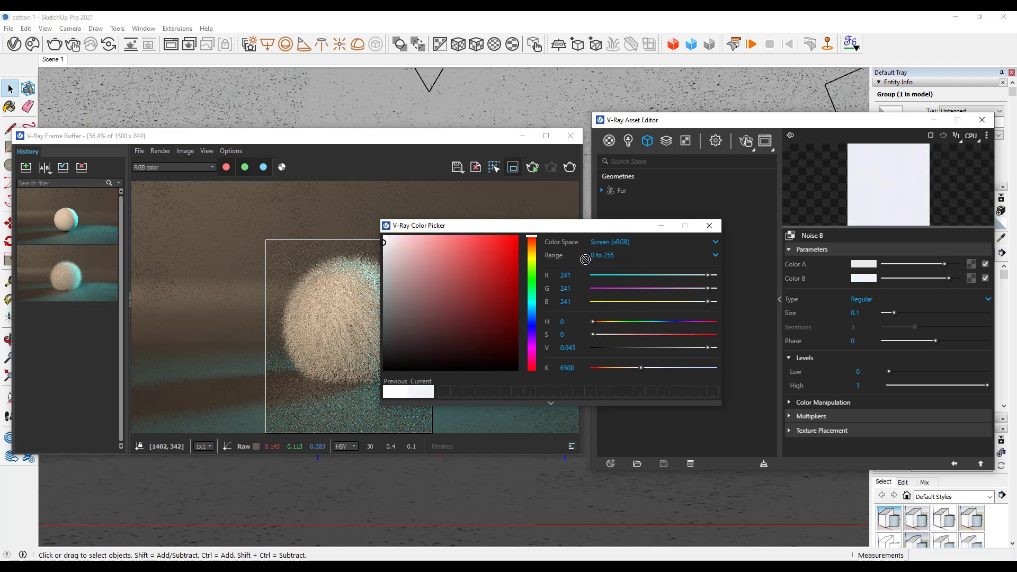
click(709, 226)
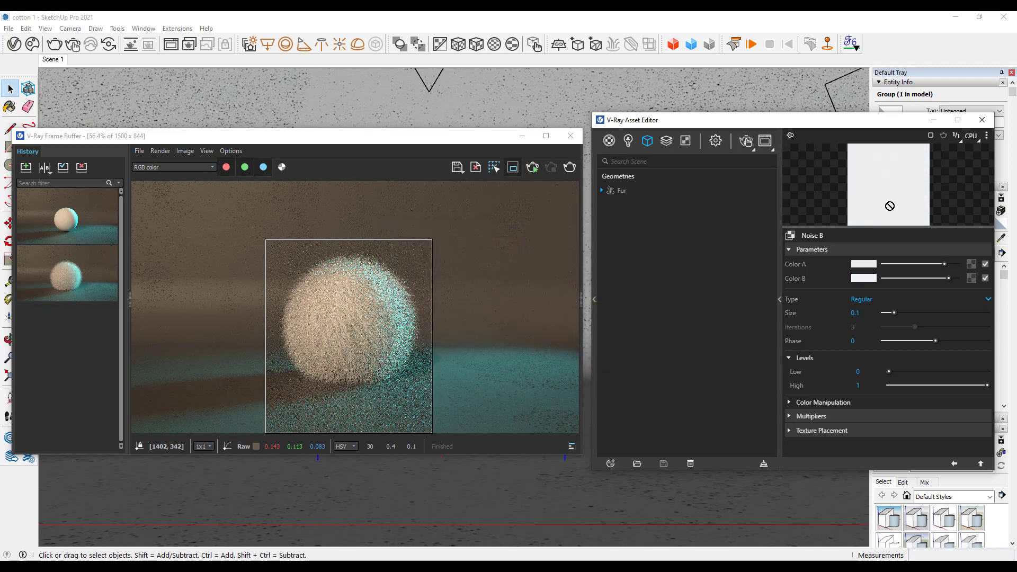
drag(890, 231, 904, 223)
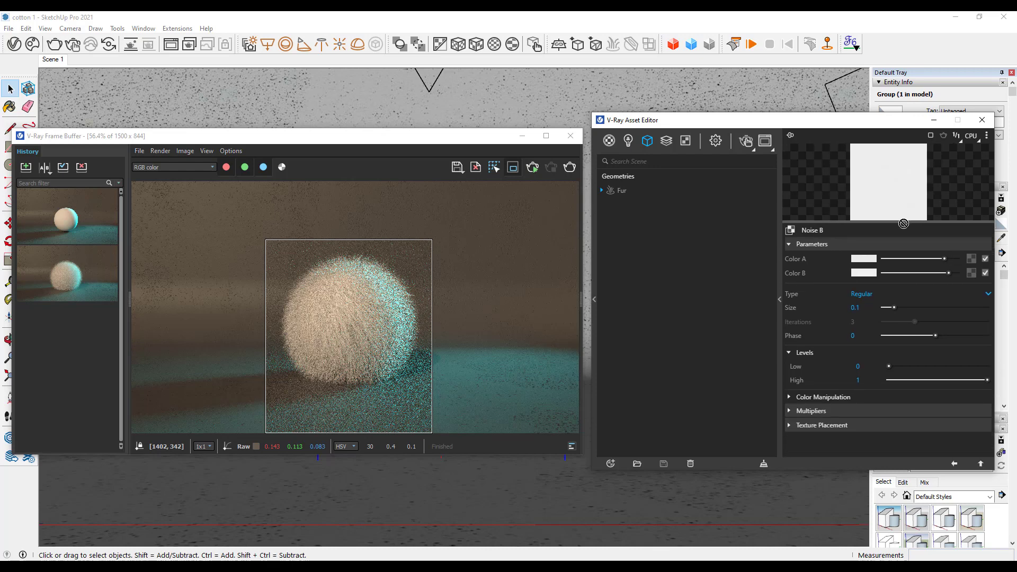
Switch the Noise B type to Fractal with 10 iterations.
click(865, 293)
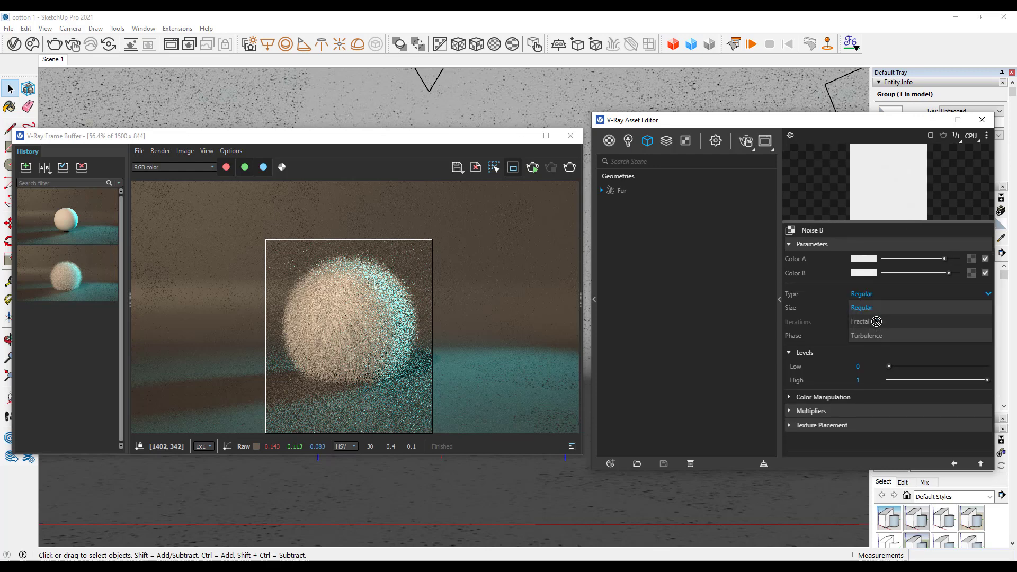
click(876, 322)
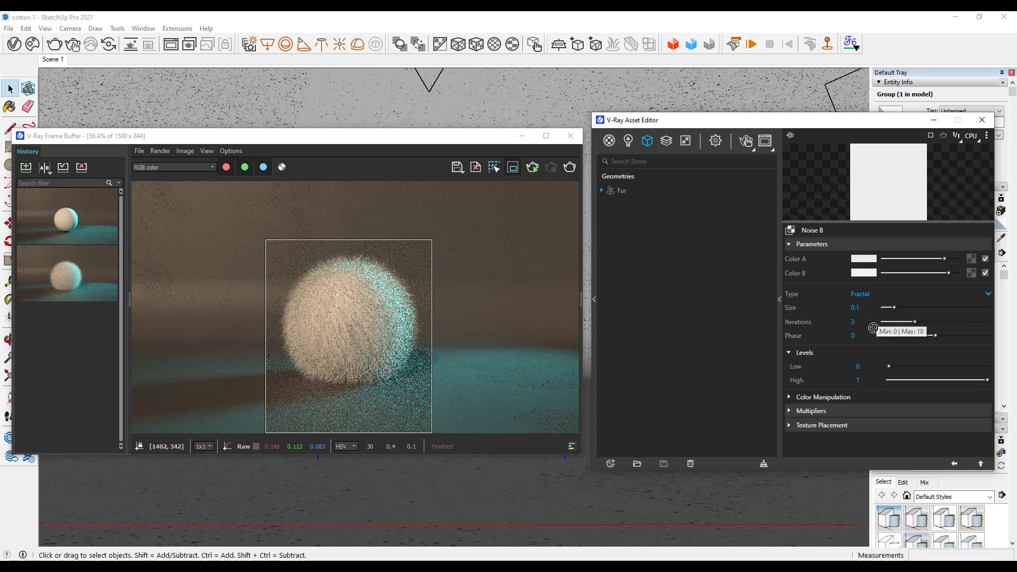
click(858, 321)
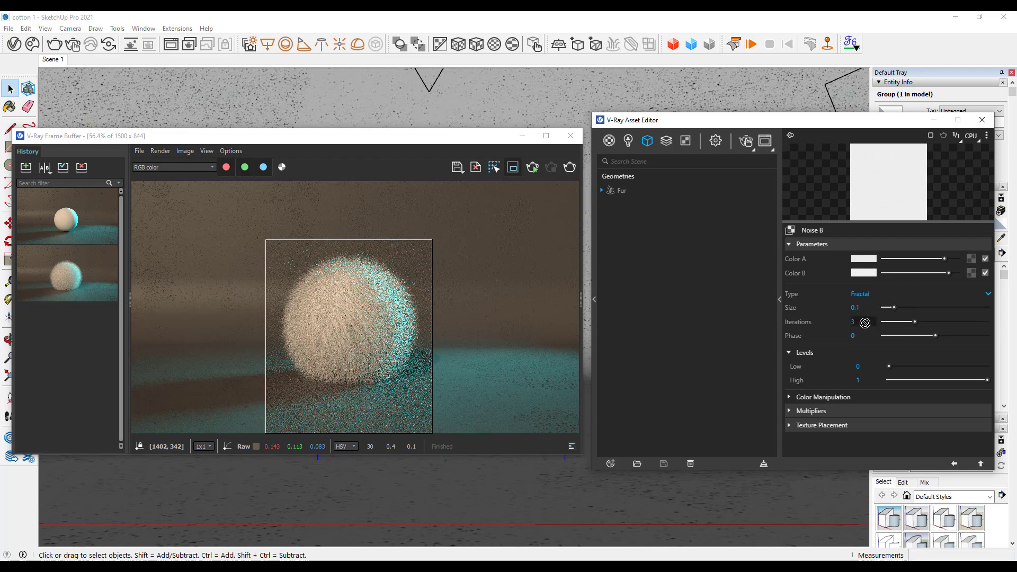
text(10)
key(Return)
Set the noise Levels to Low 0.38 and High 0.57.
click(857, 367)
mouse_move(813, 362)
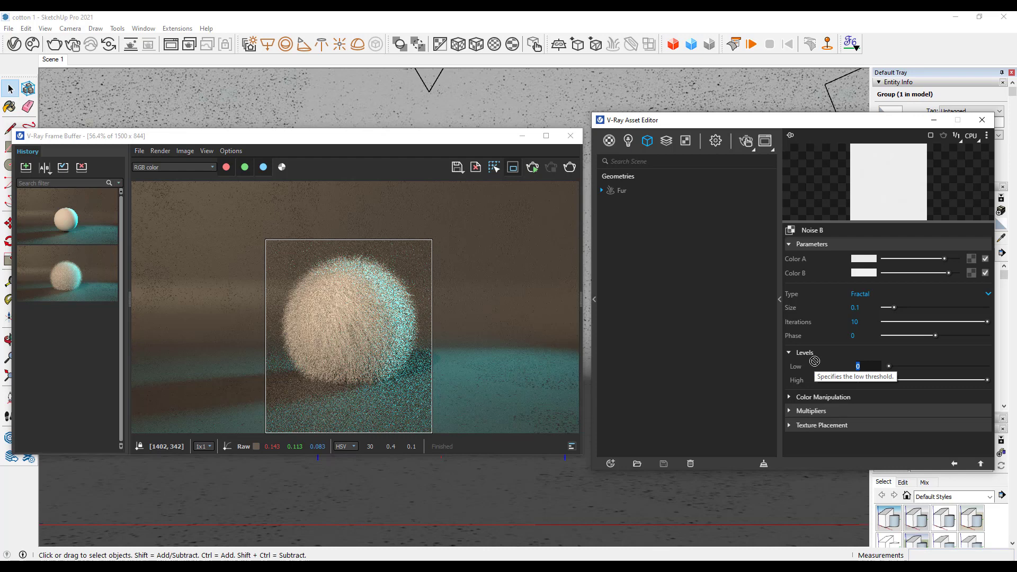
text(.38)
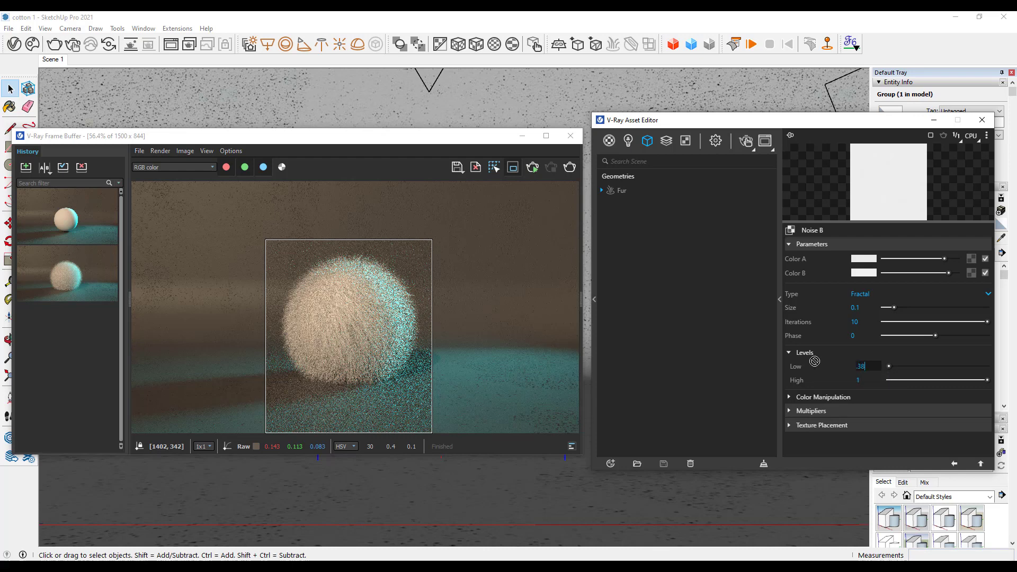
key(Return)
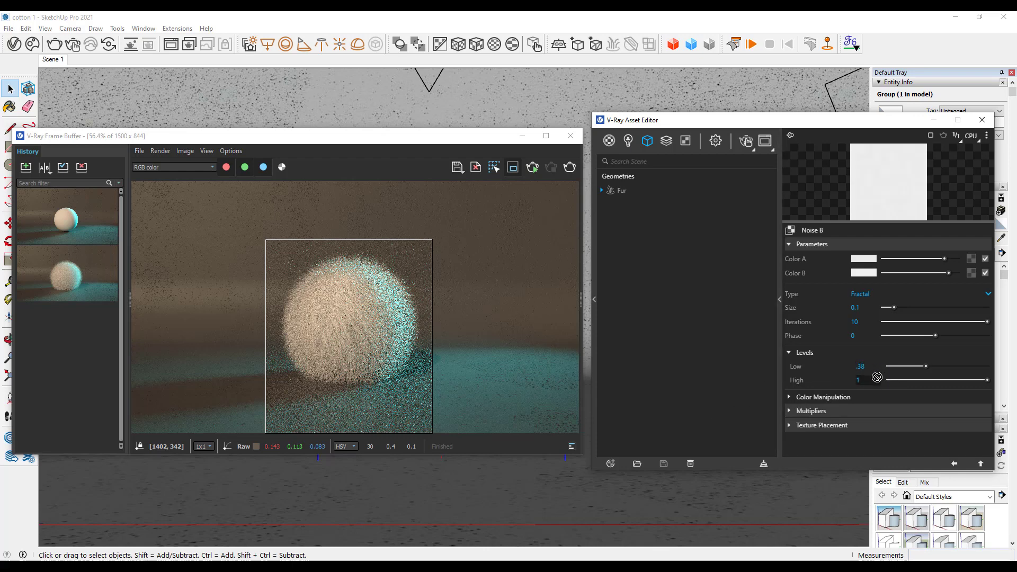
key(BackSpace)
text(.57)
key(Return)
drag(904, 224, 905, 241)
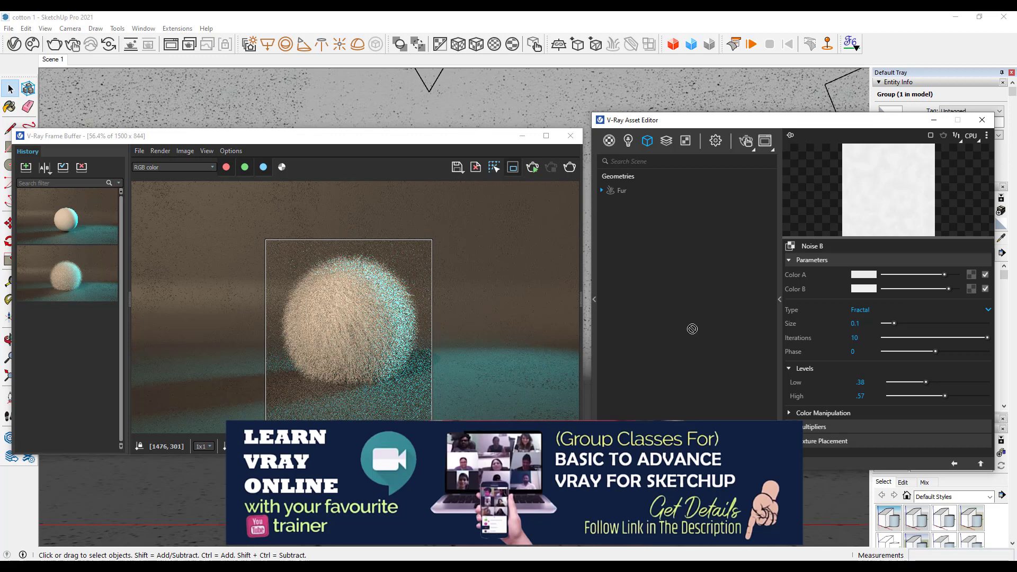
drag(832, 237, 837, 229)
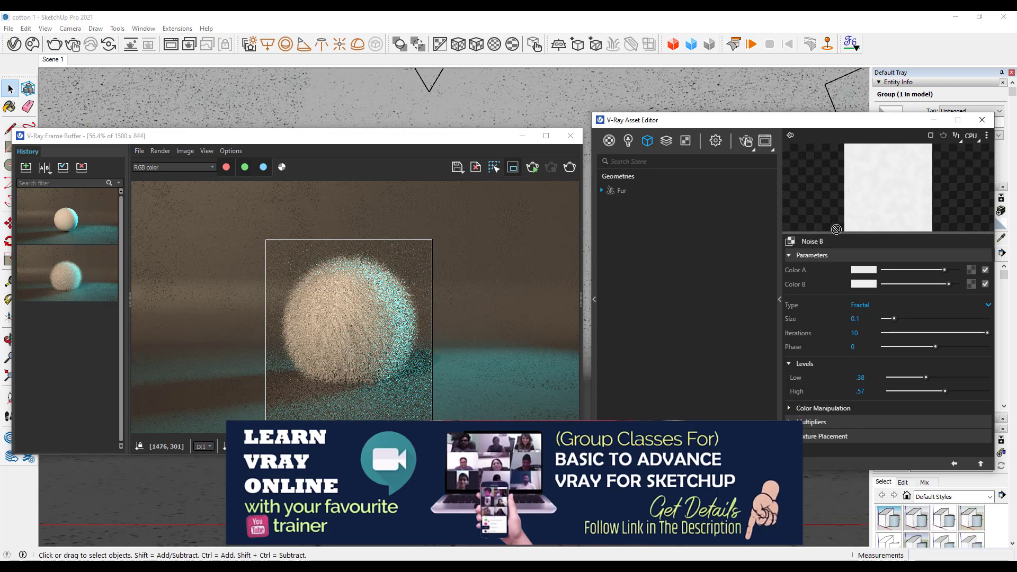
click(981, 463)
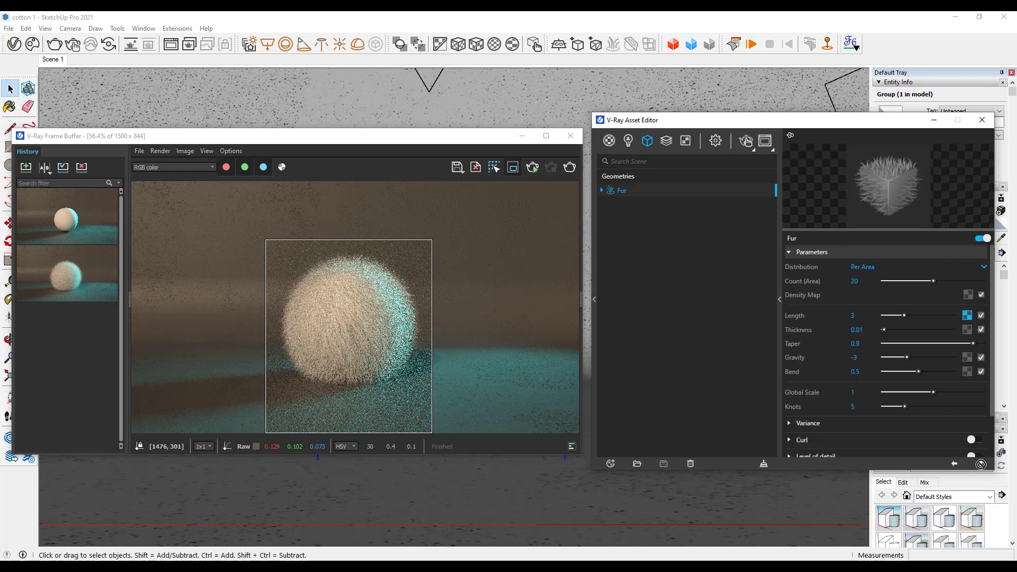
click(748, 140)
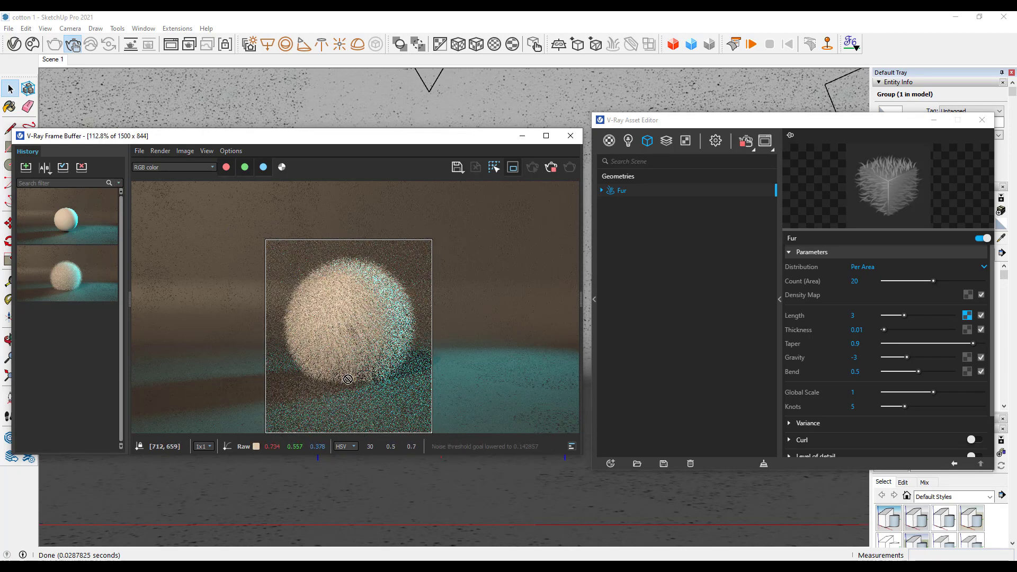
scroll(355, 371, up, 1)
scroll(360, 368, up, 1)
scroll(365, 328, down, 2)
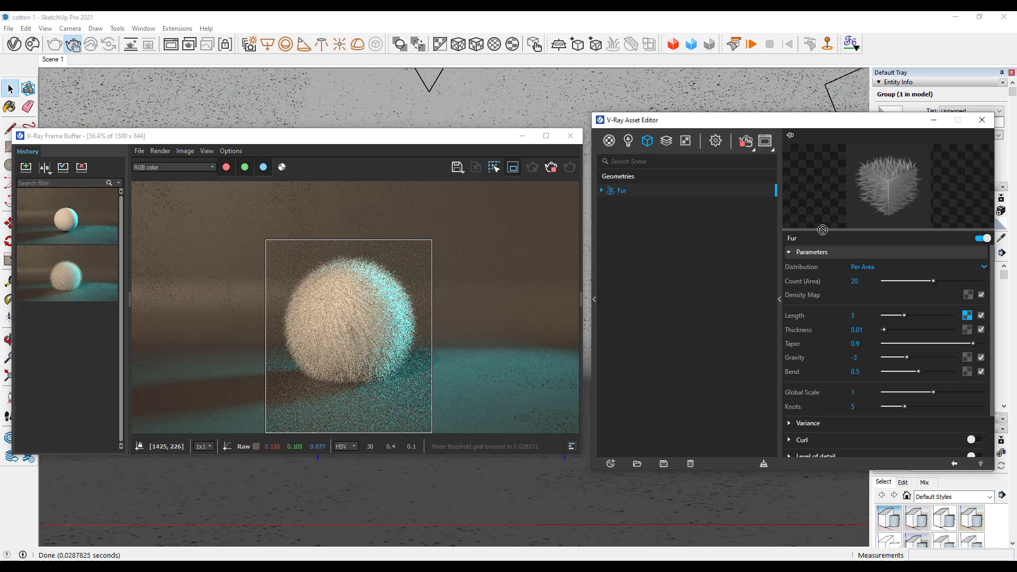
scroll(847, 318, down, 1)
Enable fur Curl and set the curl radius to 2.
click(807, 420)
scroll(851, 403, down, 1)
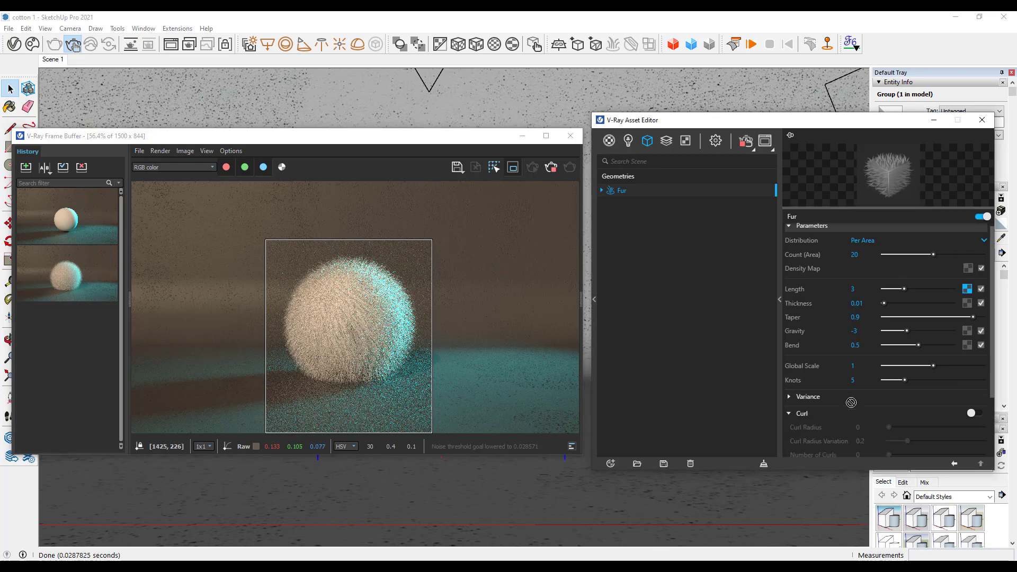
scroll(851, 402, down, 1)
click(974, 364)
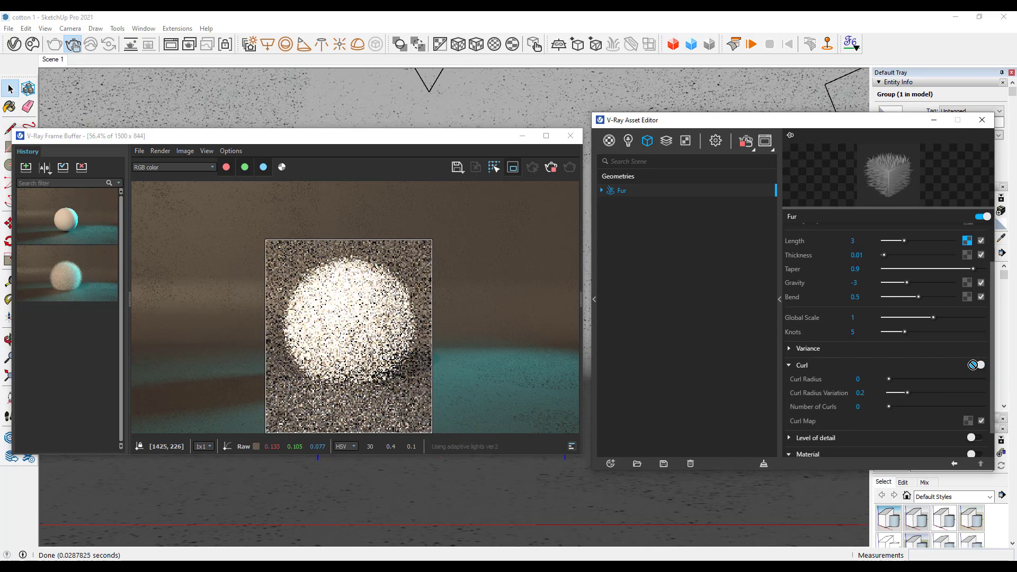
click(858, 378)
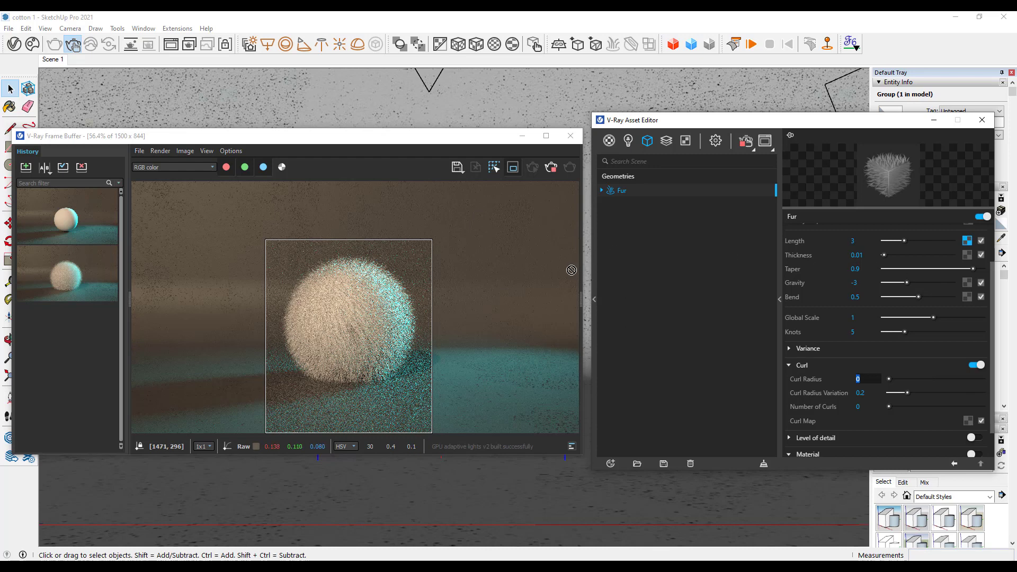
text(2)
key(Return)
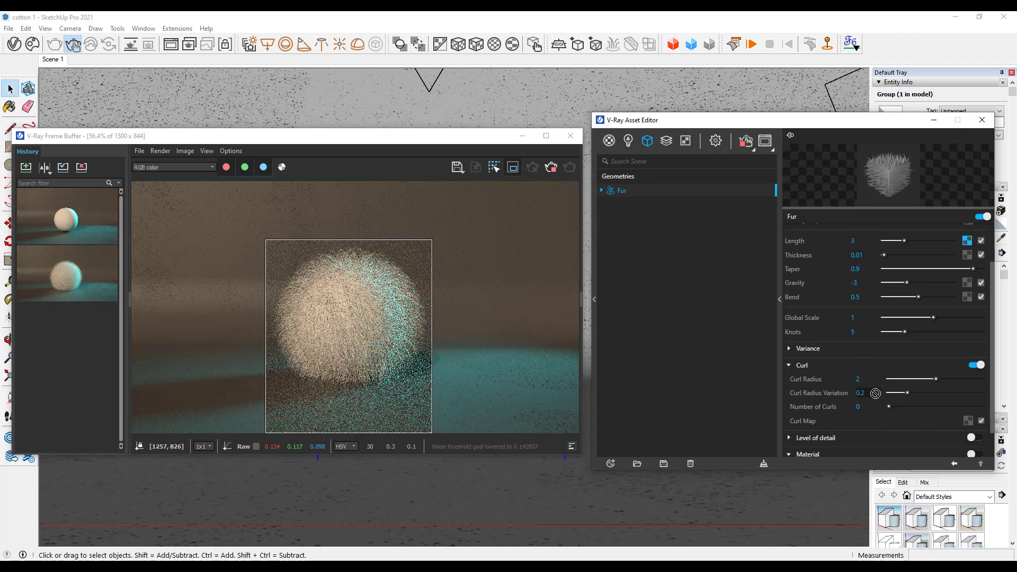
Set the number of curls to 3 and watch the re-rendered fur.
double_click(852, 407)
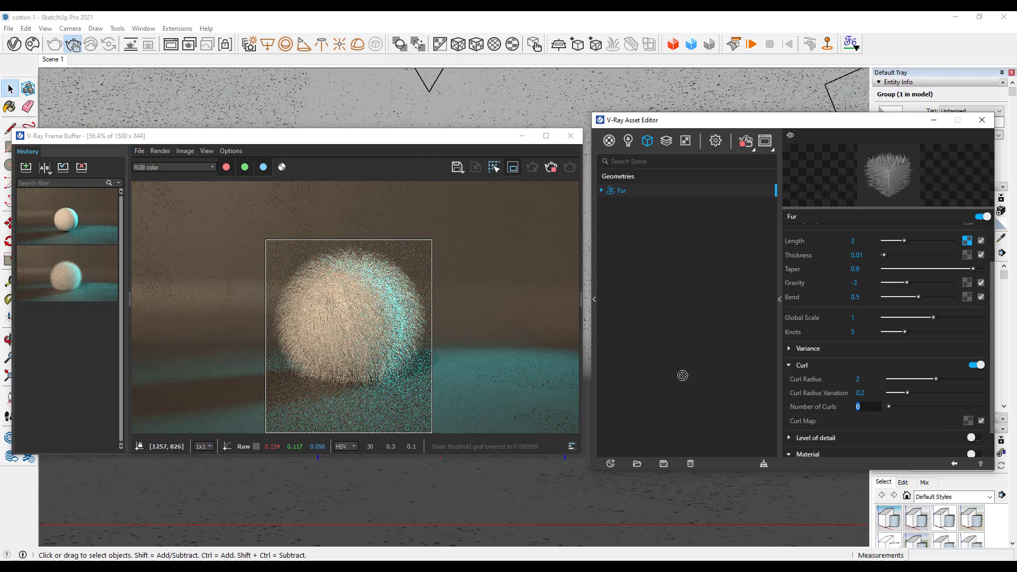
text(3)
key(Return)
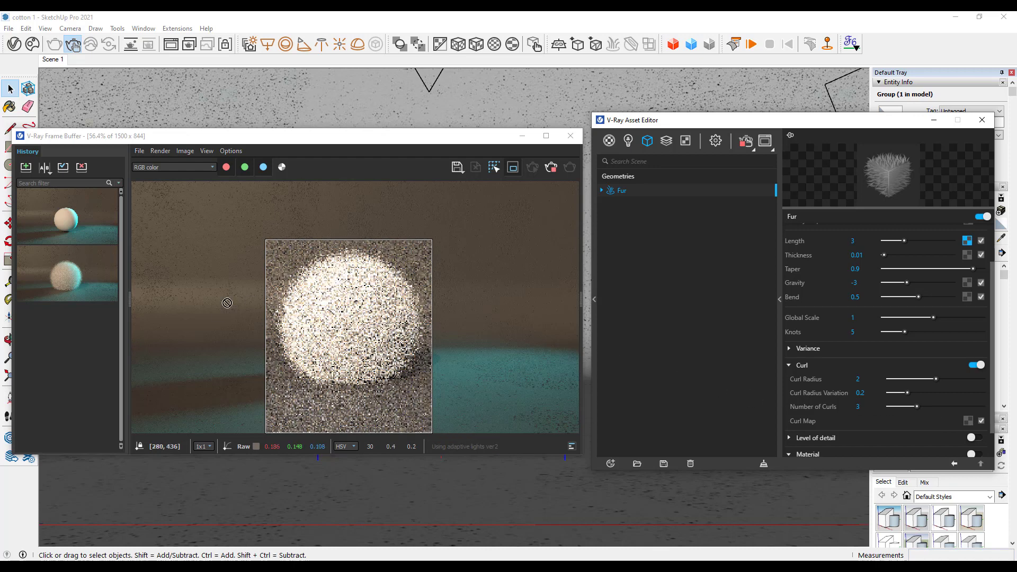
click(346, 302)
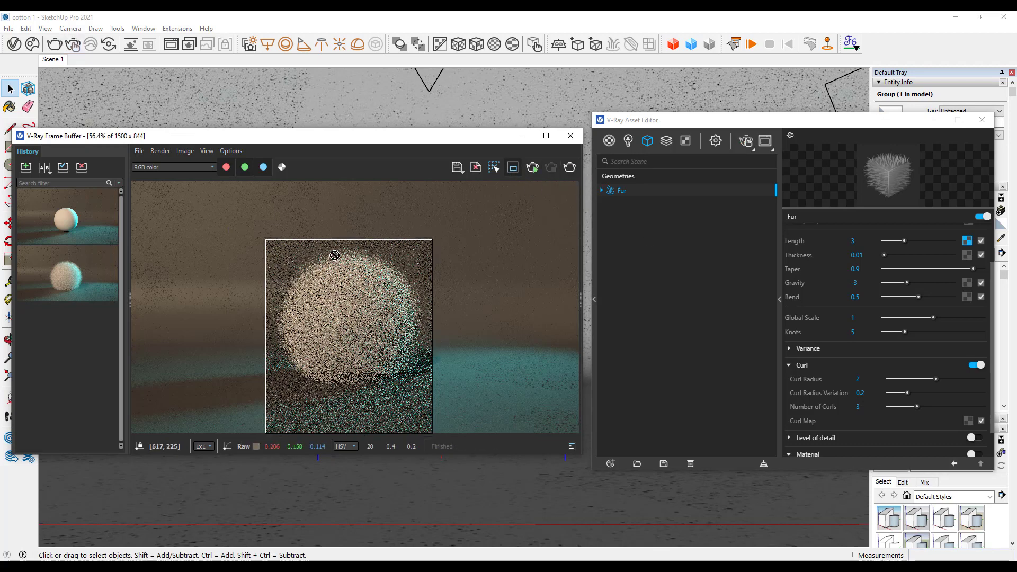
scroll(392, 257, up, 2)
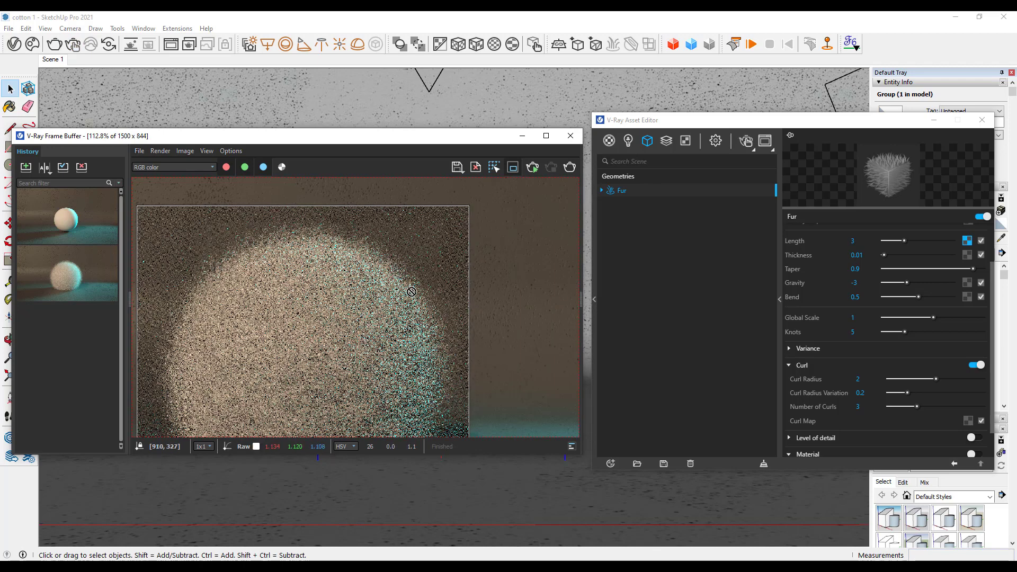
scroll(408, 265, down, 2)
Clear the render region and switch to progressive rendering at Medium quality.
click(513, 167)
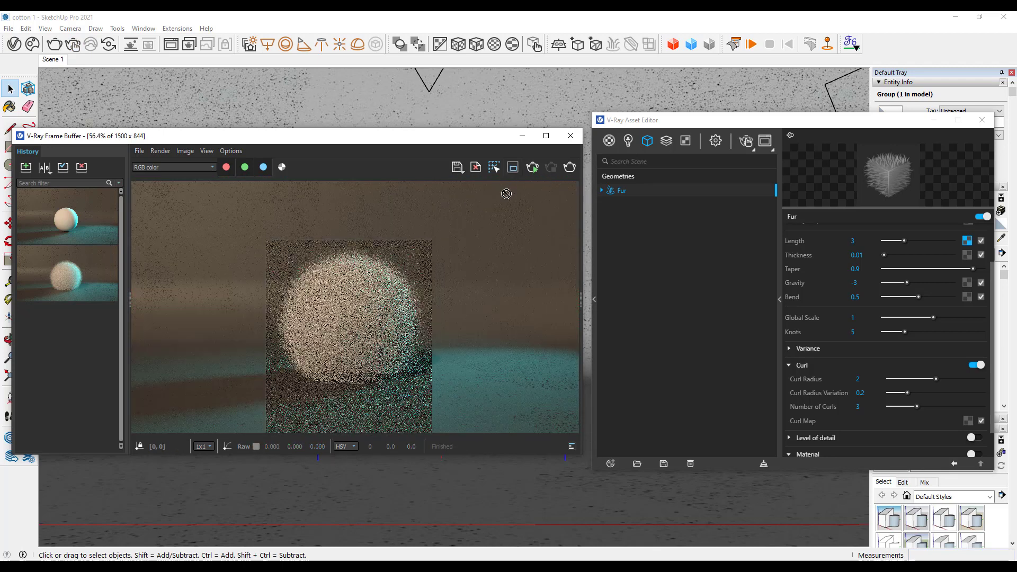
click(716, 141)
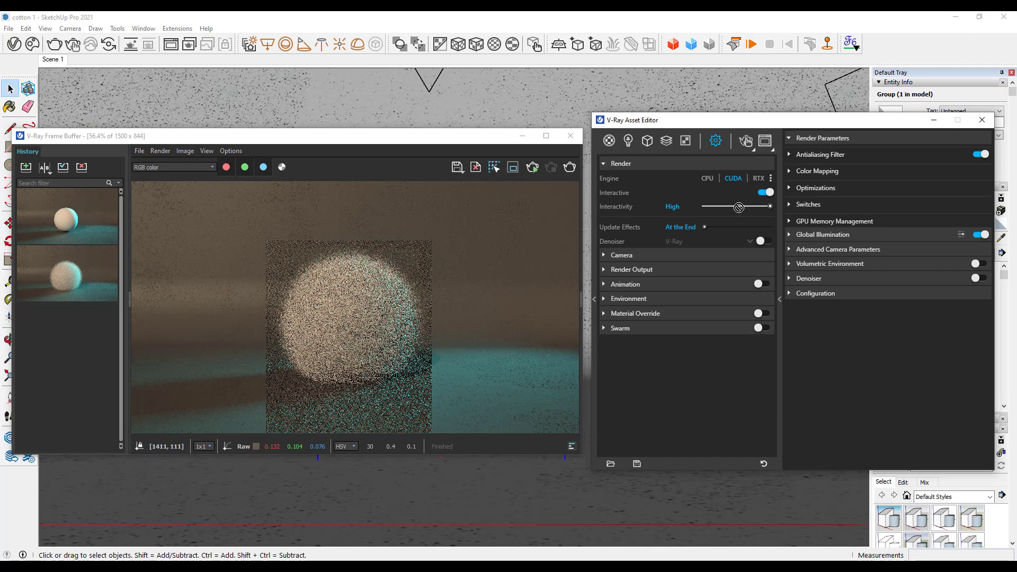
click(766, 192)
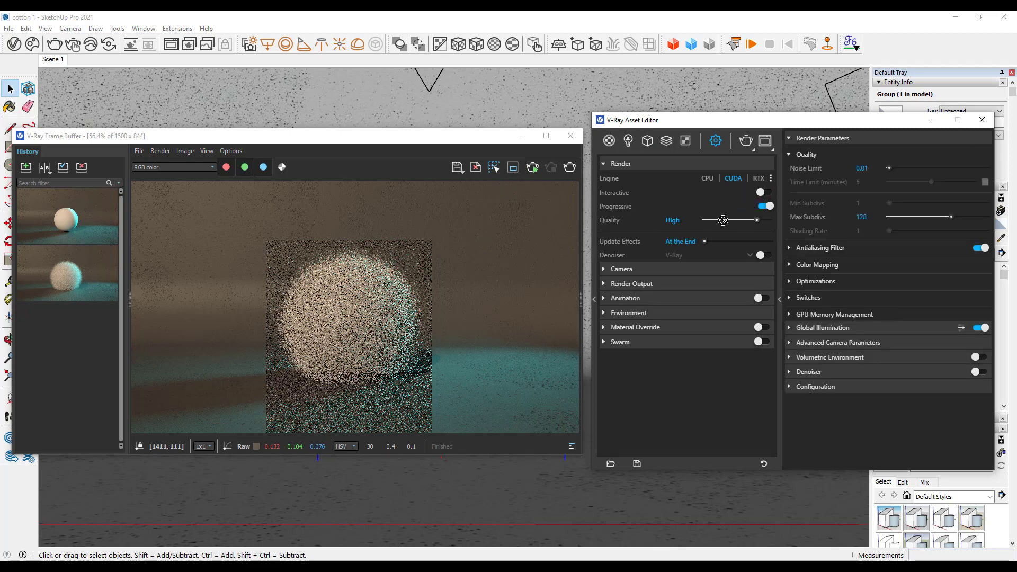
click(513, 241)
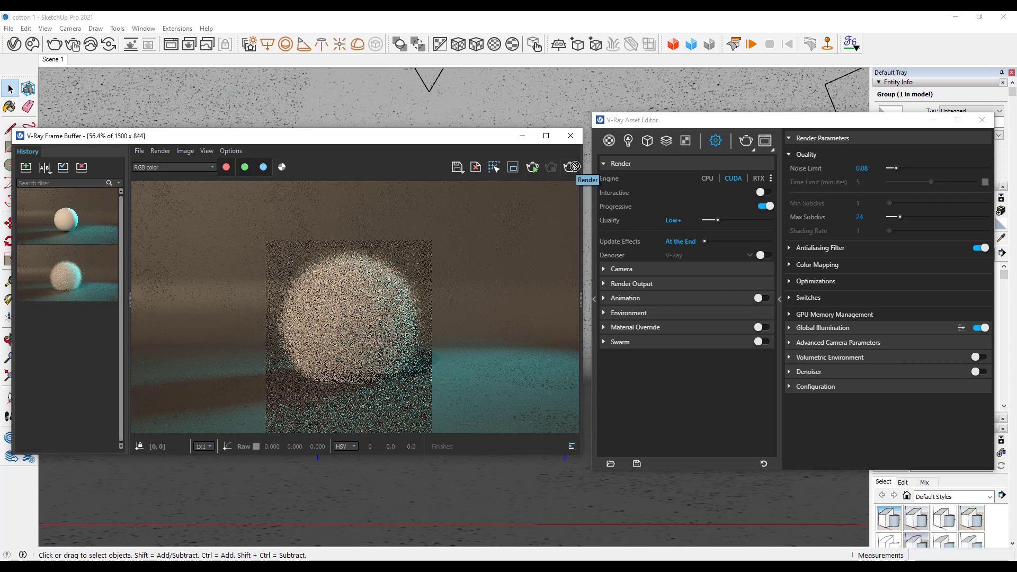
click(750, 219)
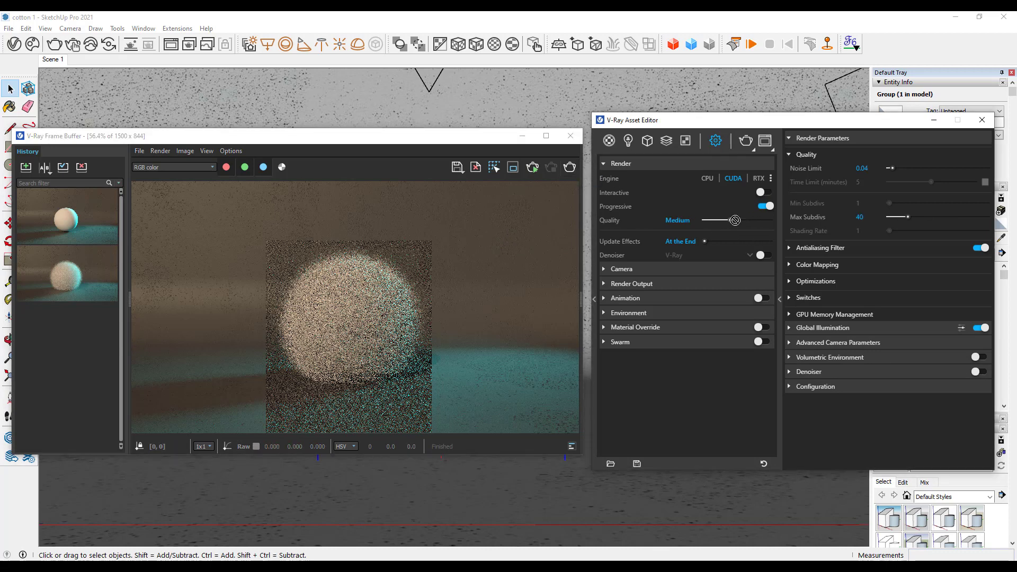
Start a full-frame progressive render of the curly fur sphere.
click(442, 220)
drag(489, 134, 499, 131)
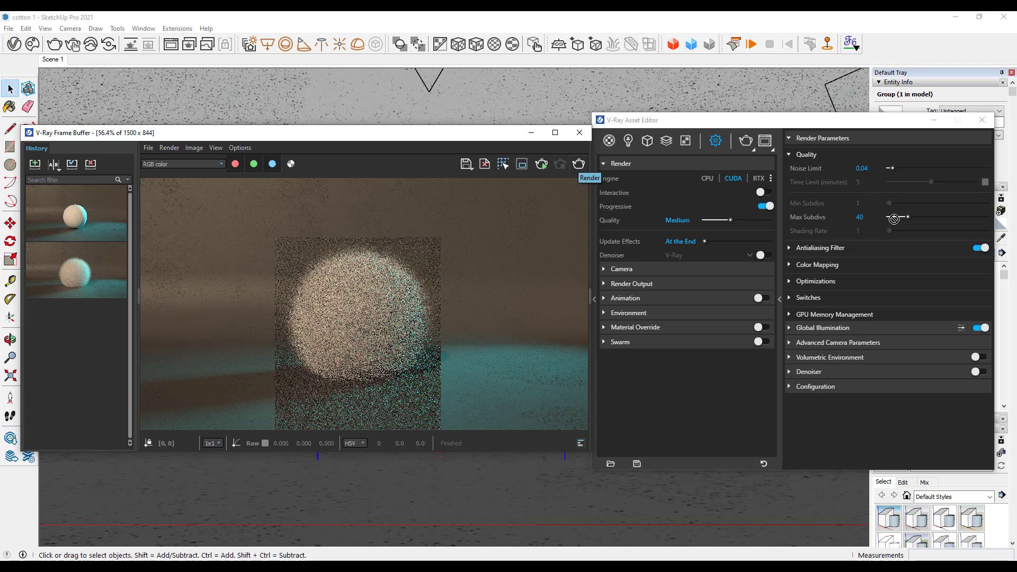
click(579, 163)
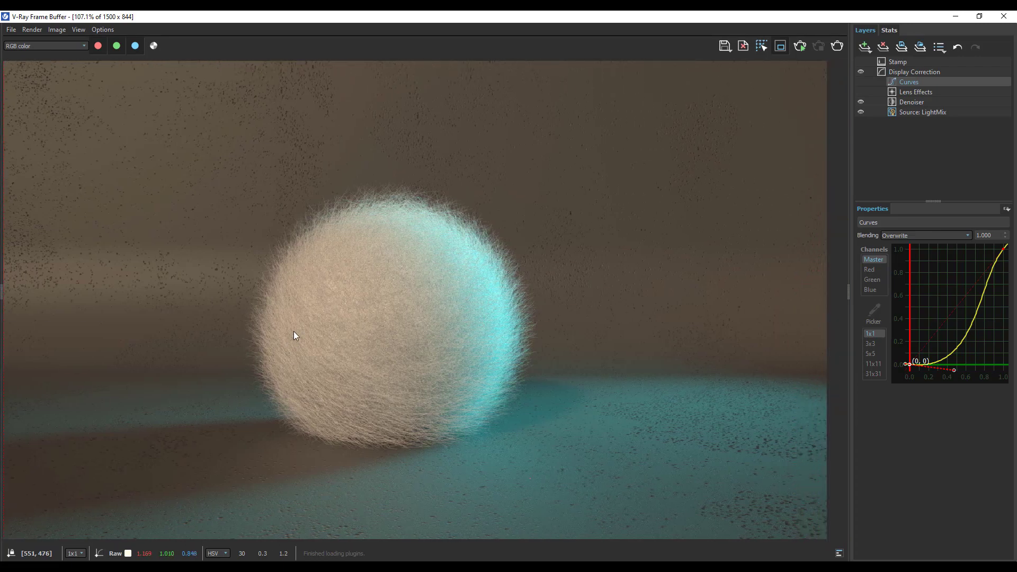
Enable the Curves layer in VFB Layers for a dark, high-contrast render, then deselect it.
middle_drag(305, 339, 347, 345)
scroll(348, 345, down, 2)
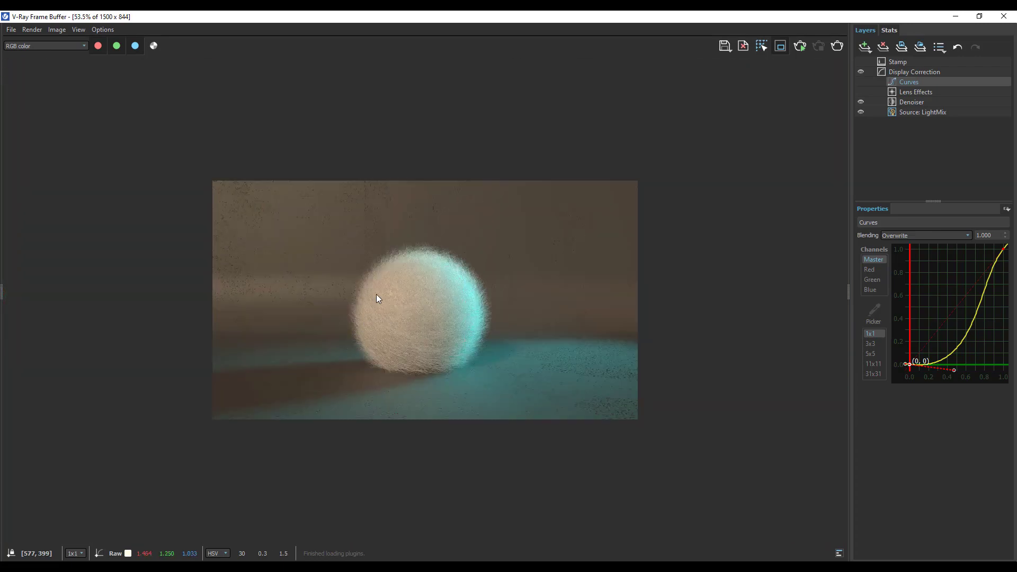
scroll(376, 294, up, 2)
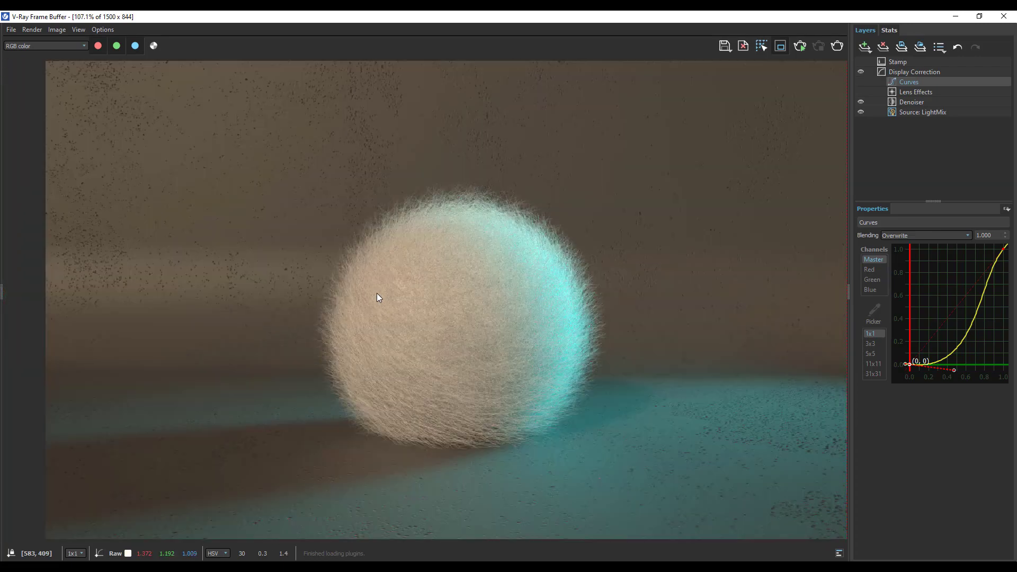
click(861, 83)
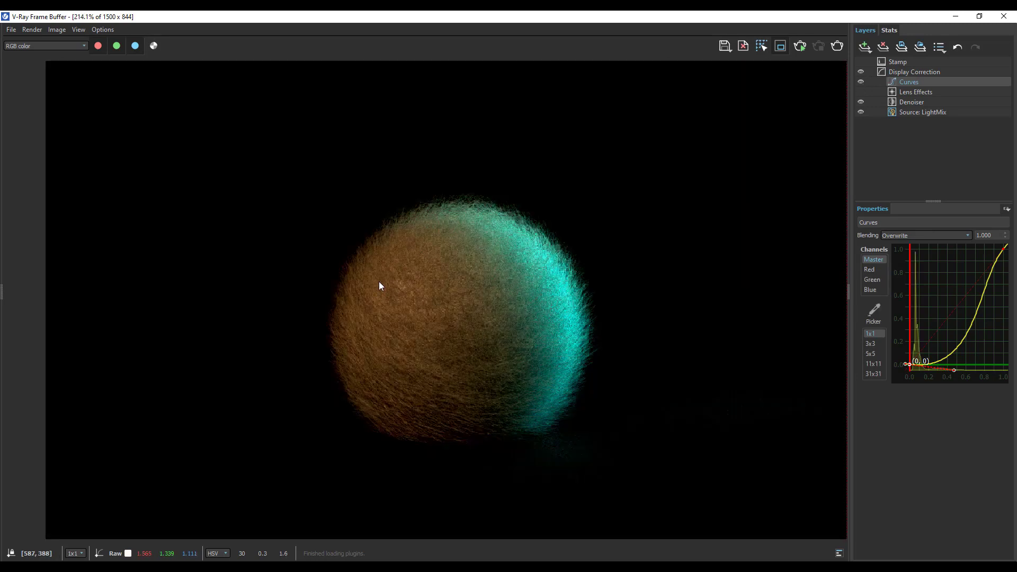
scroll(380, 286, down, 1)
scroll(380, 286, down, 1)
scroll(379, 287, up, 1)
scroll(380, 286, down, 1)
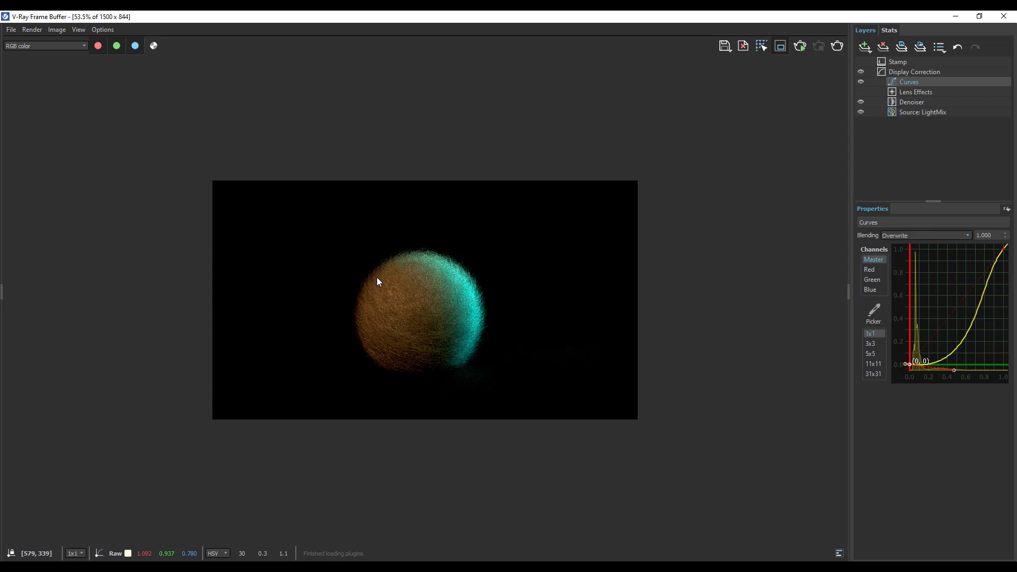
click(907, 147)
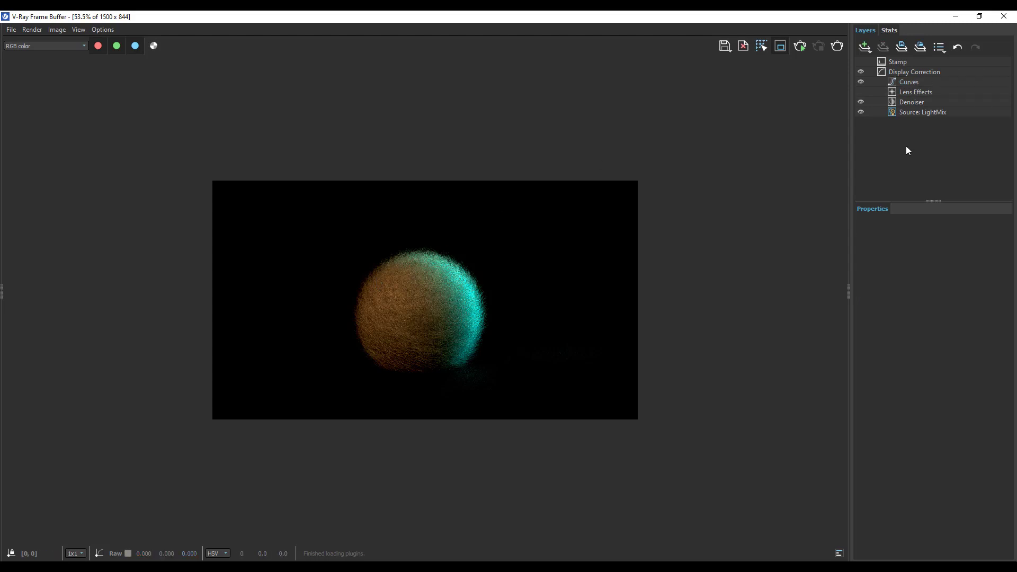